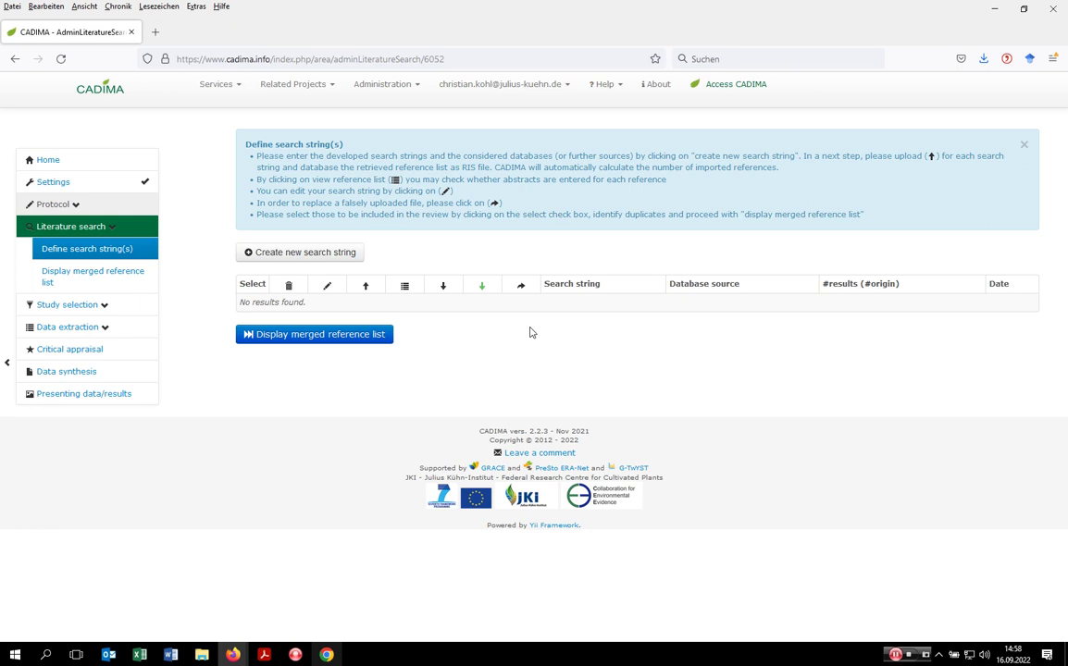
Add the search string 'Test AND 1' for database WoS, dated 16 September 2022
click(297, 262)
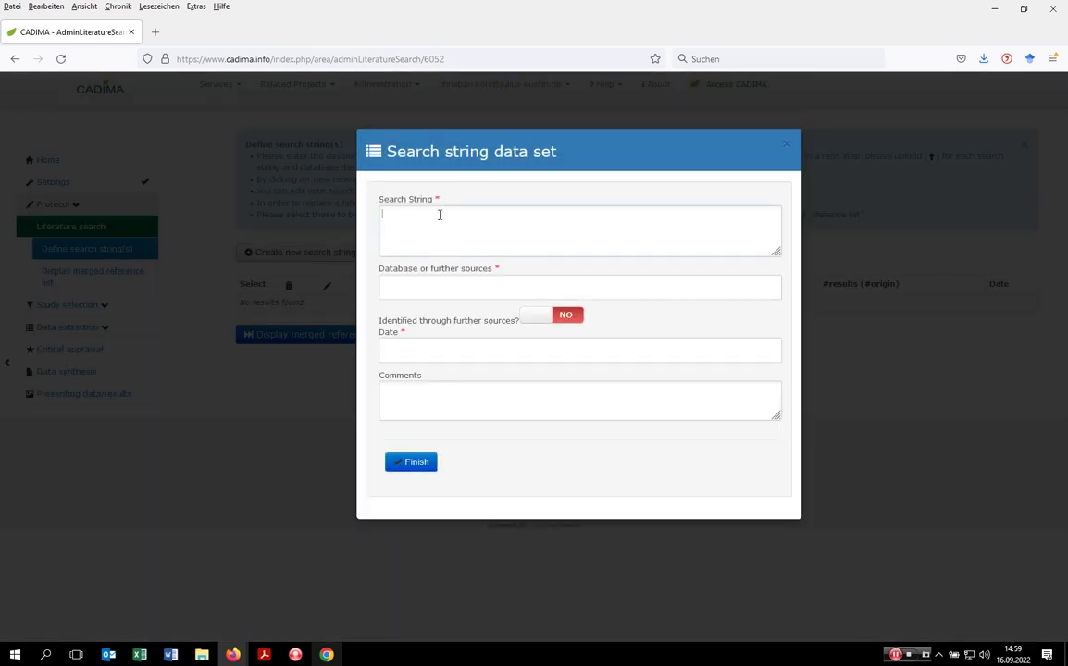
click(451, 212)
text(Test AN)
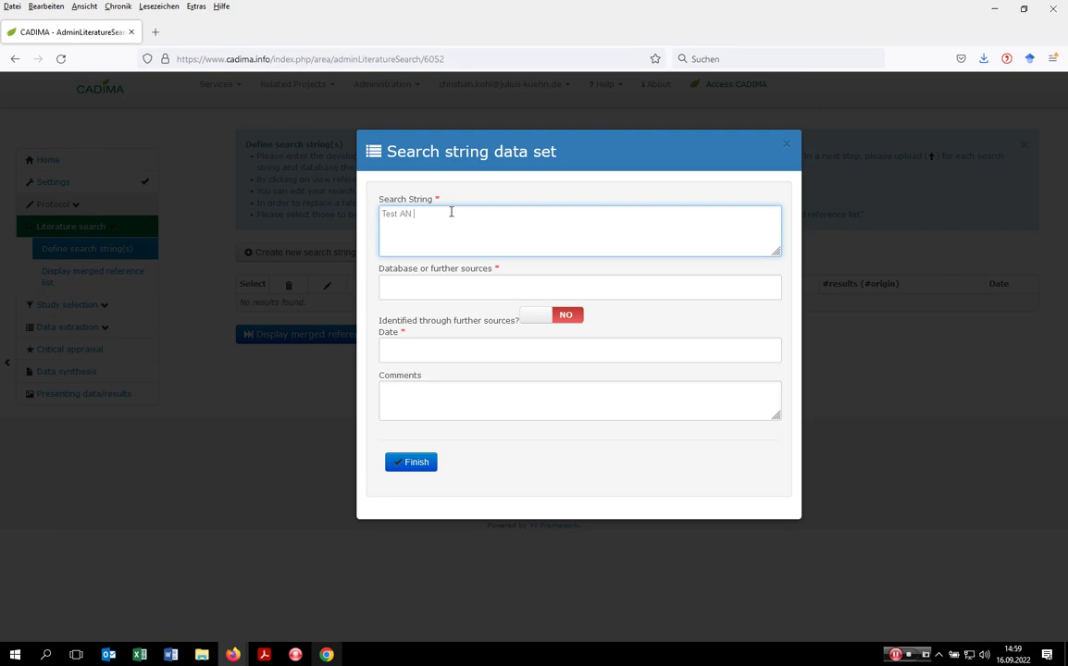
text(D 1)
click(407, 293)
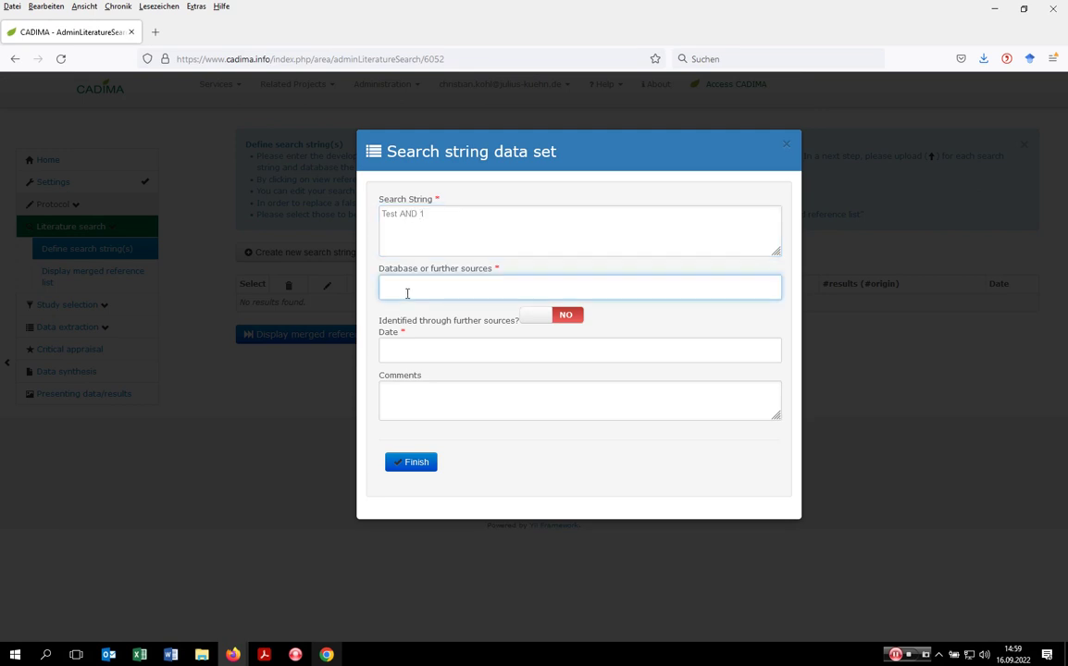
text(WoS)
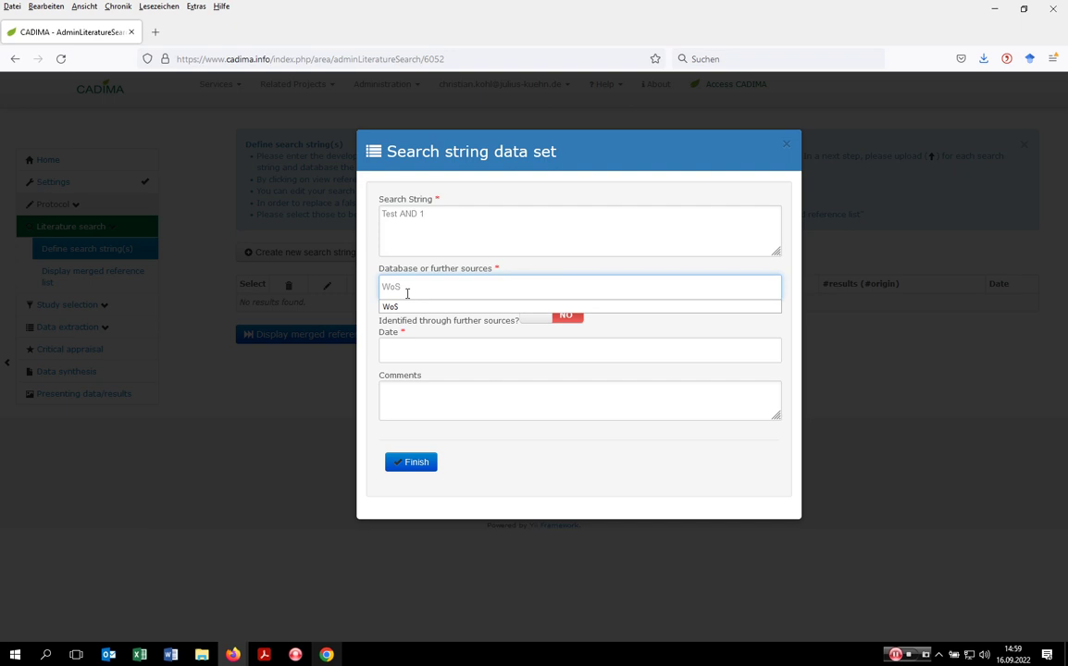
click(413, 357)
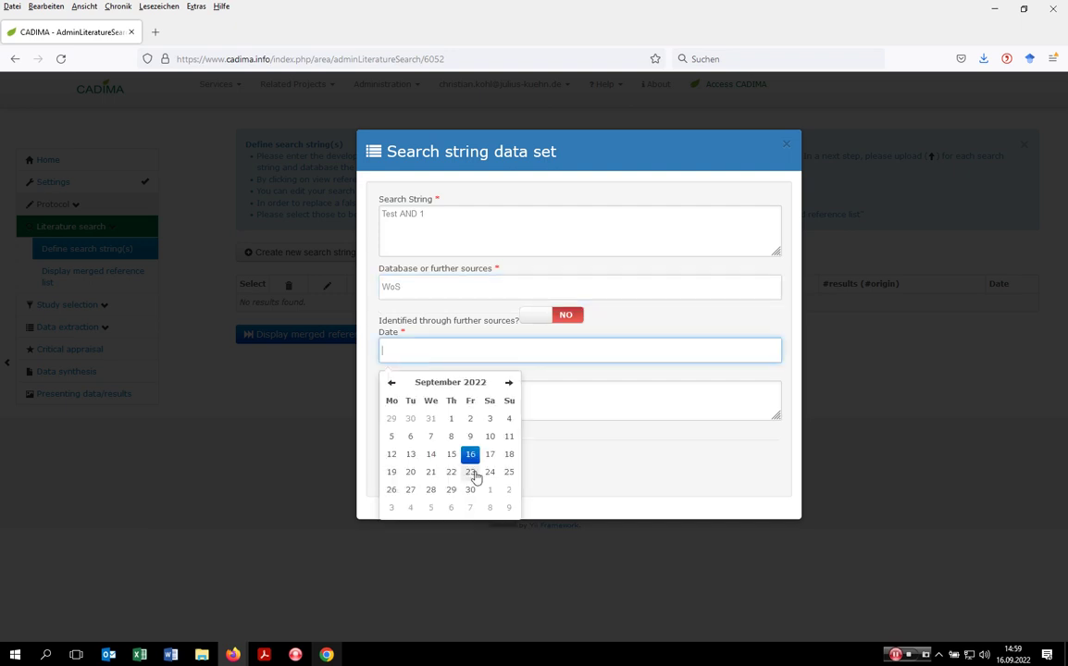
click(470, 454)
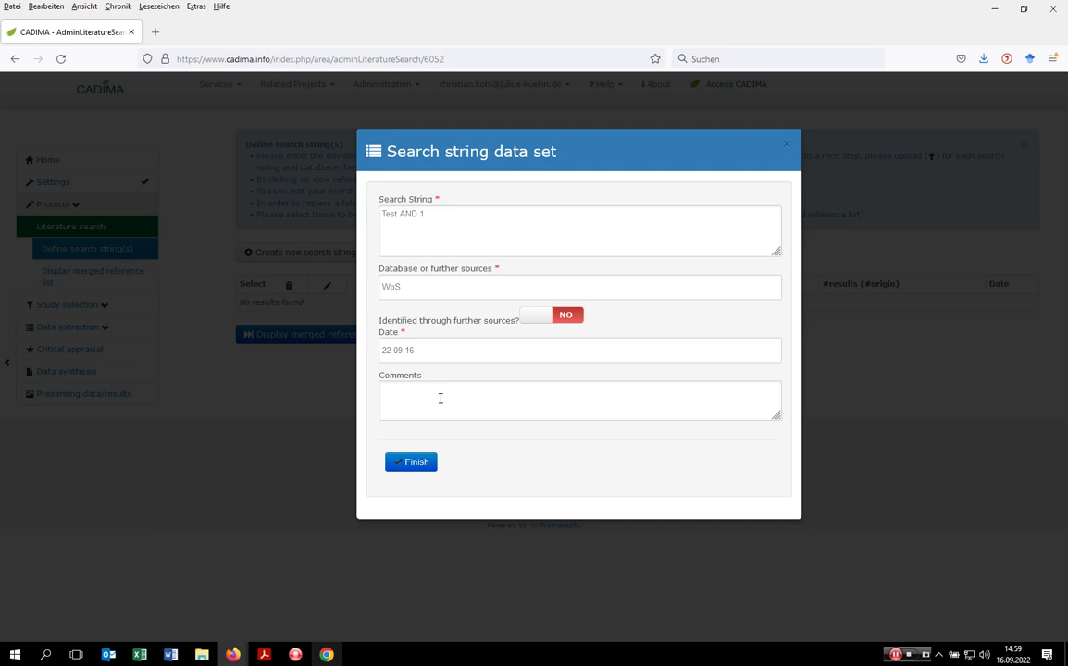
click(421, 466)
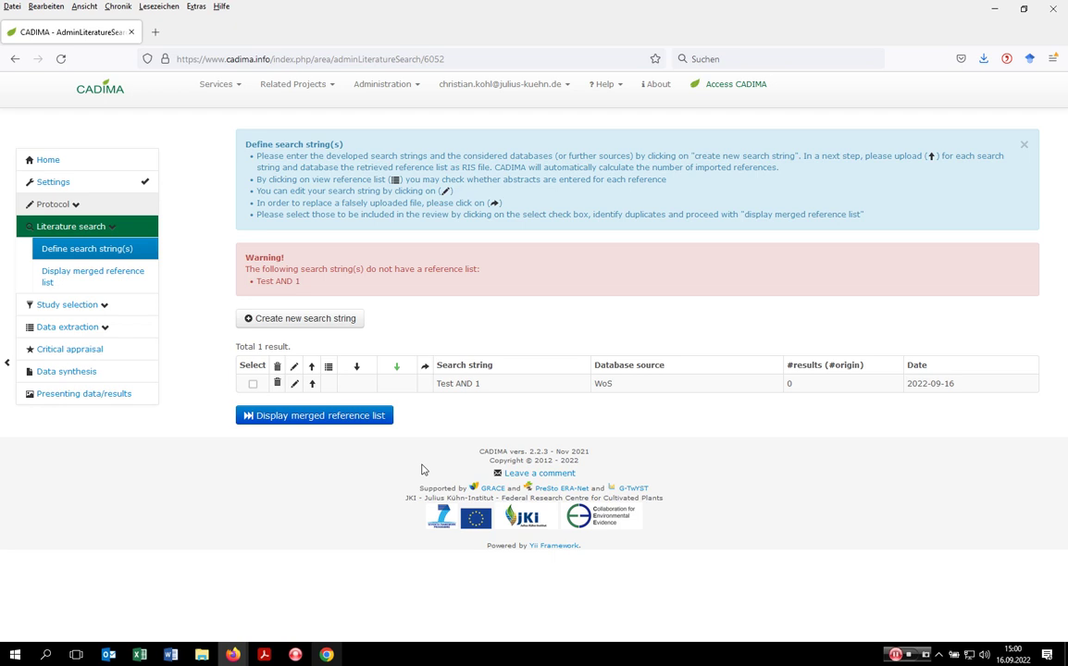
Upload and import Training_1.txt as Test AND 1's reference list, loading 100 references
click(312, 385)
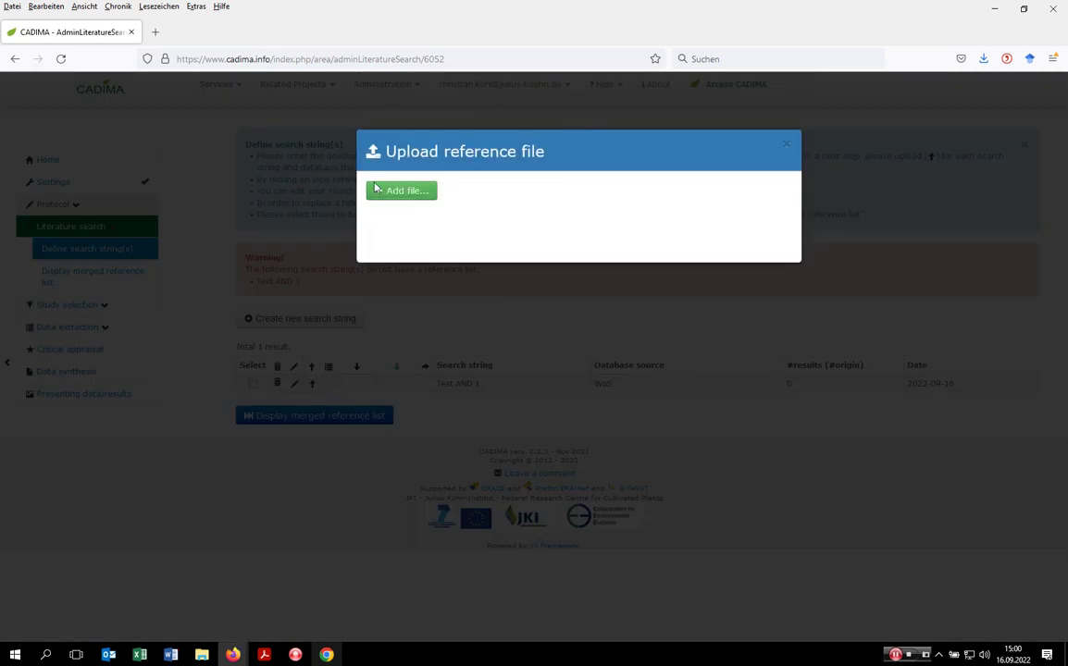
click(394, 192)
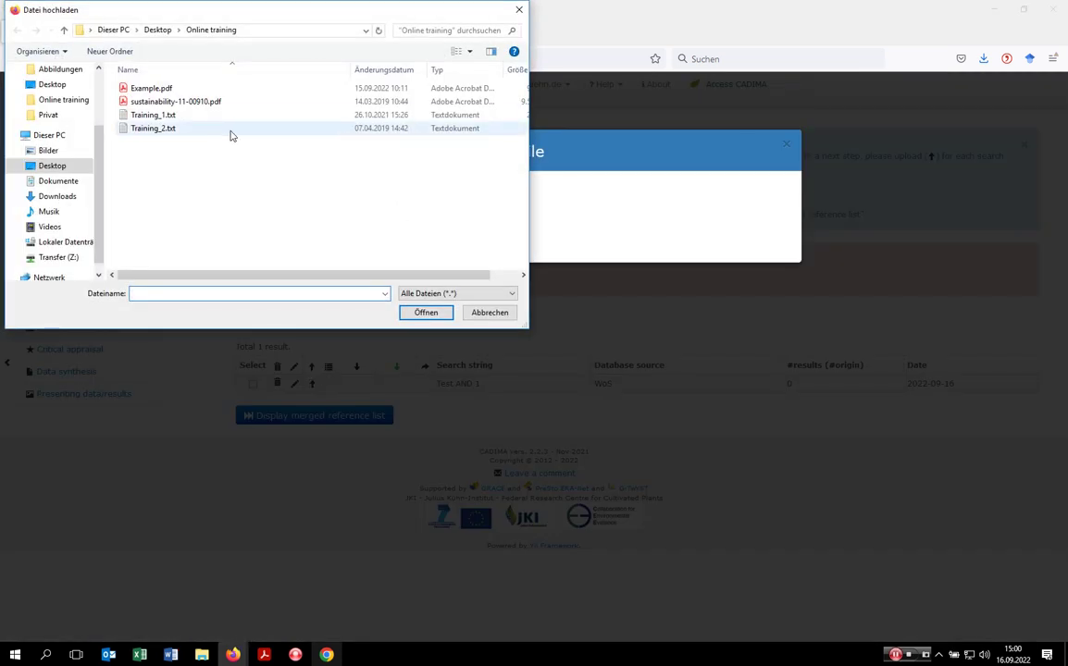
click(153, 114)
click(425, 312)
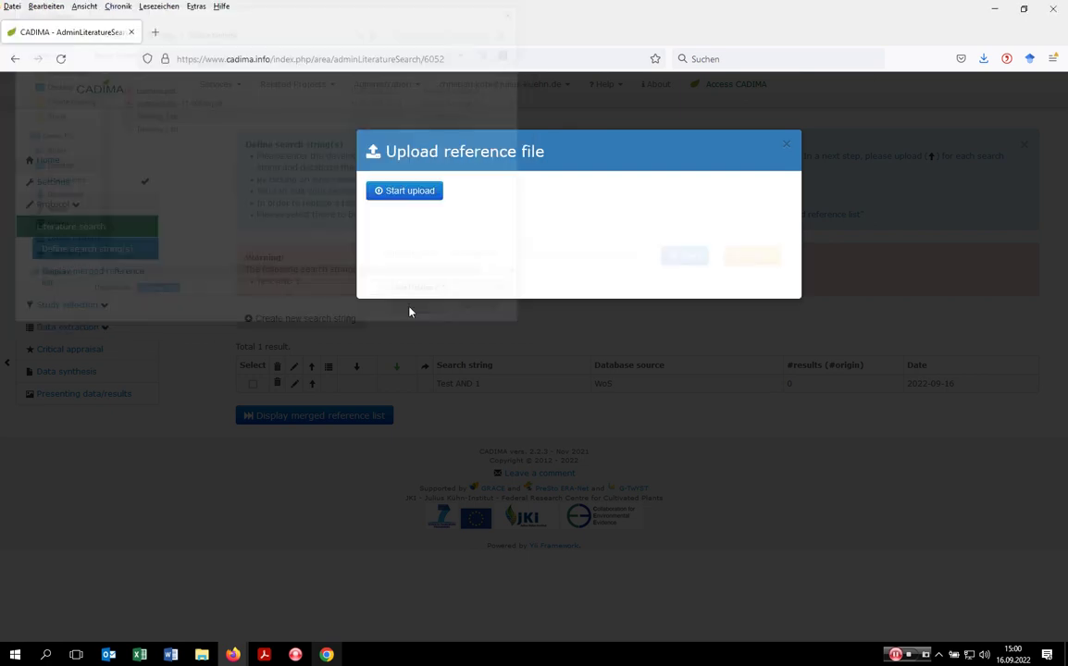
click(673, 264)
click(396, 276)
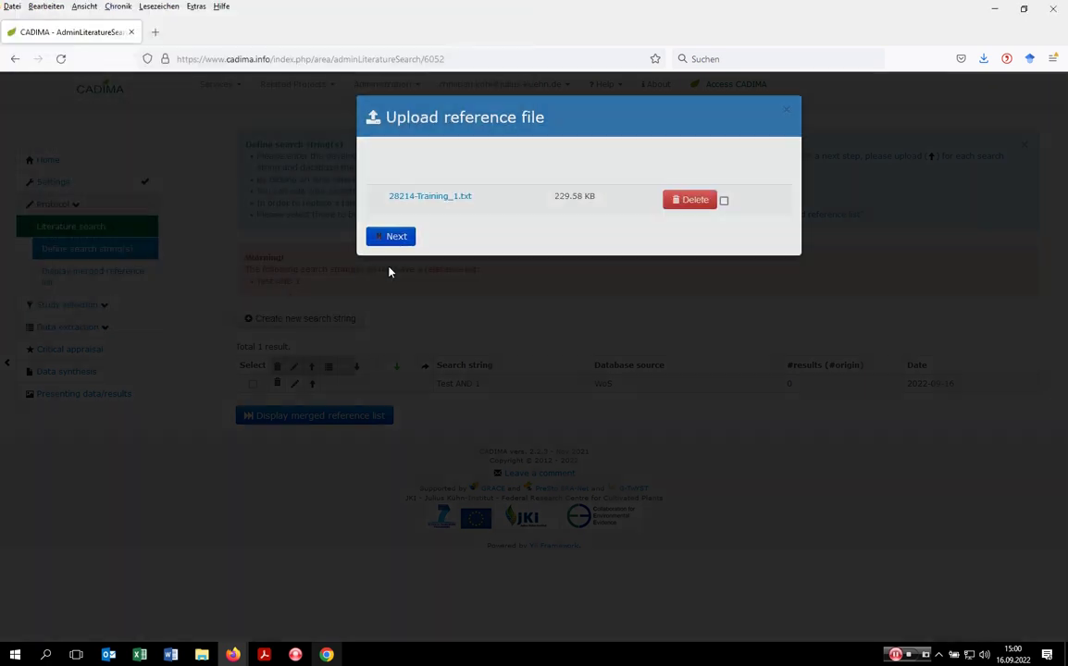
click(402, 248)
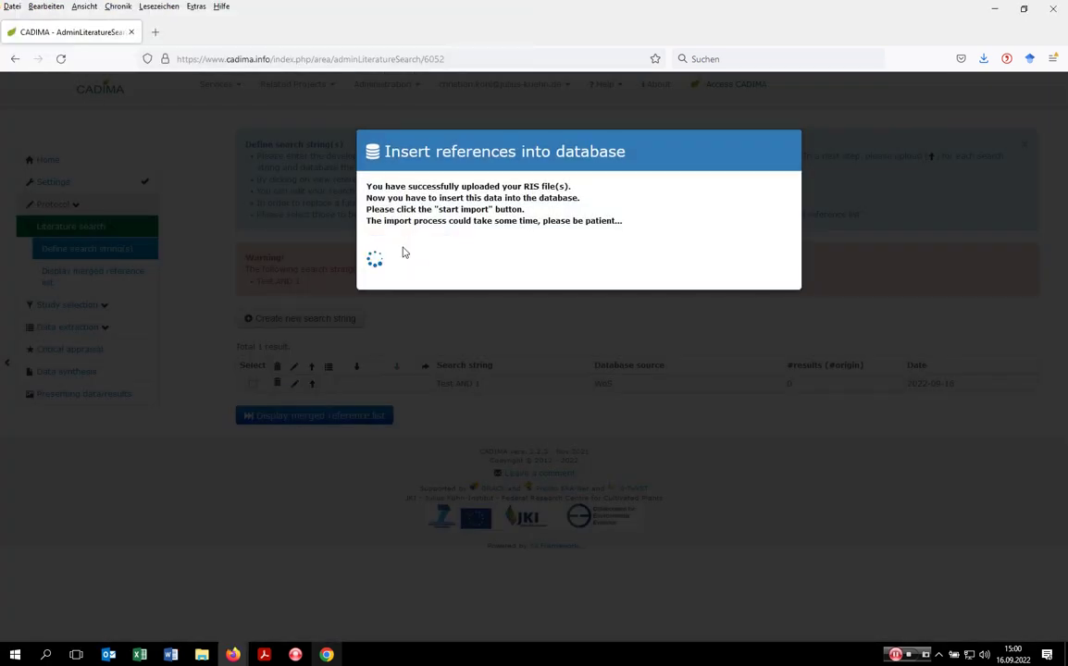
click(400, 249)
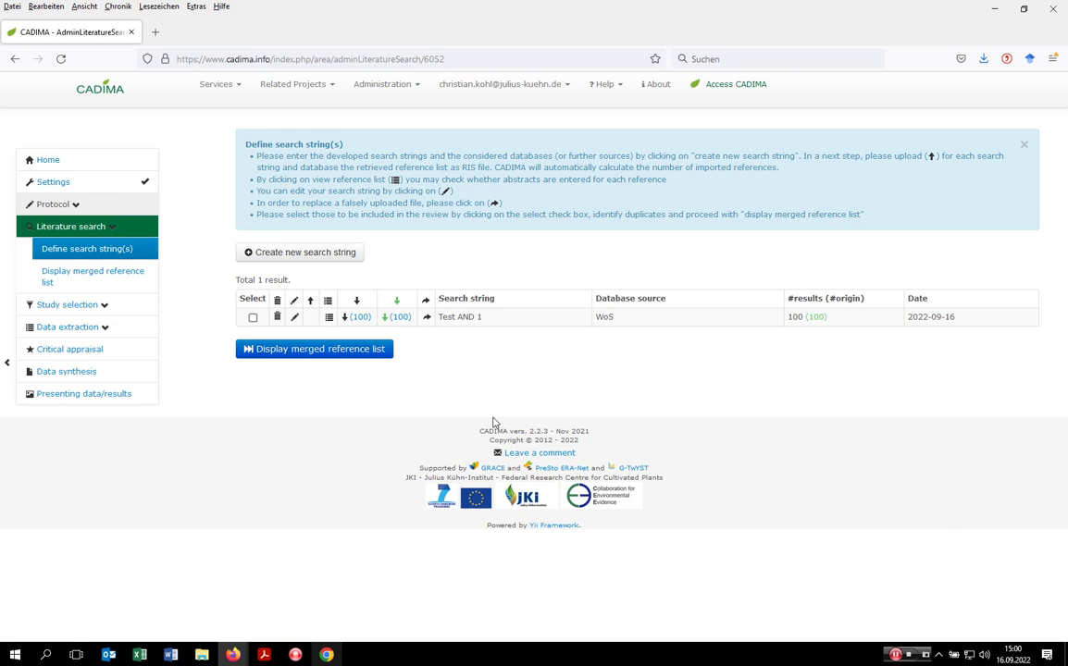
Enter the new search string 'Test AND 2' with database Scopus and bring up the date calendar
click(282, 252)
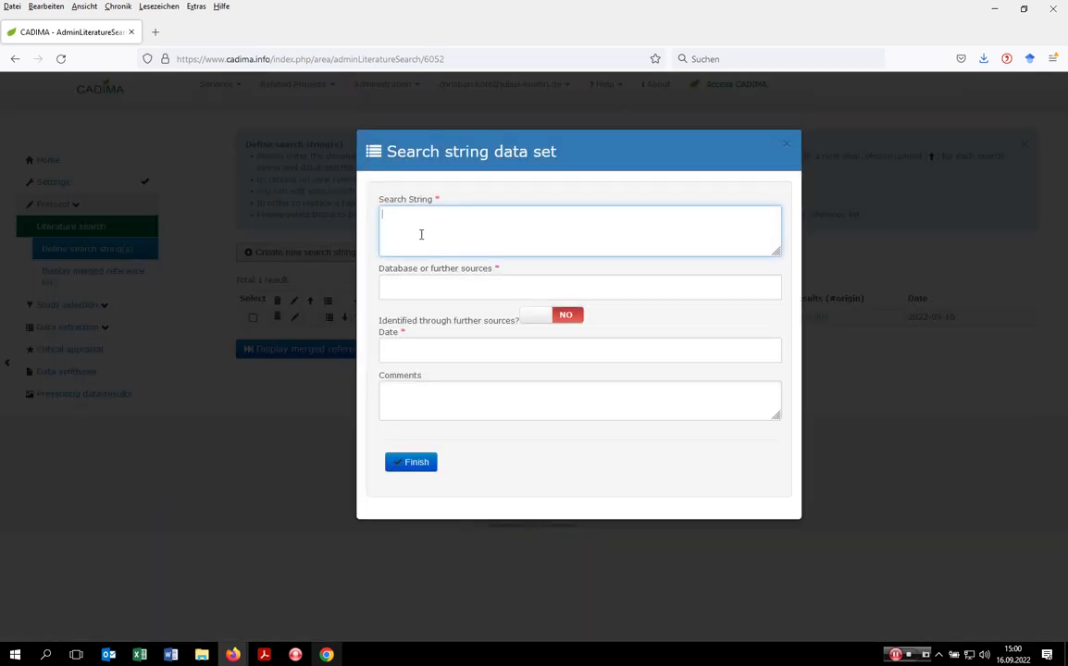
text(Test AND 2)
click(447, 281)
text(Sc)
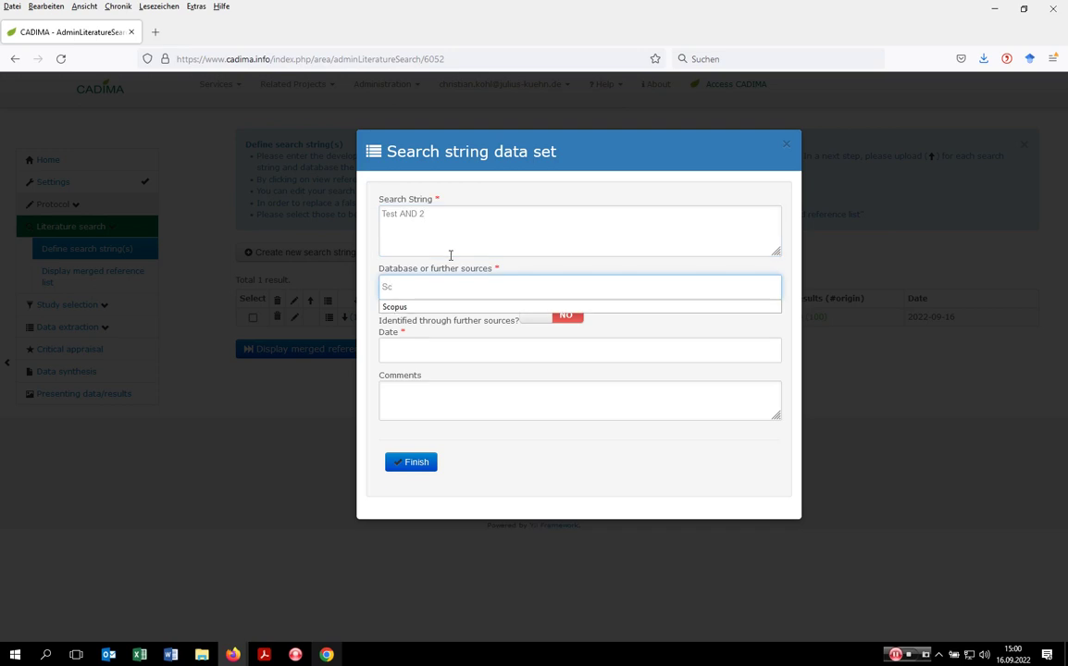
text(opus)
click(419, 351)
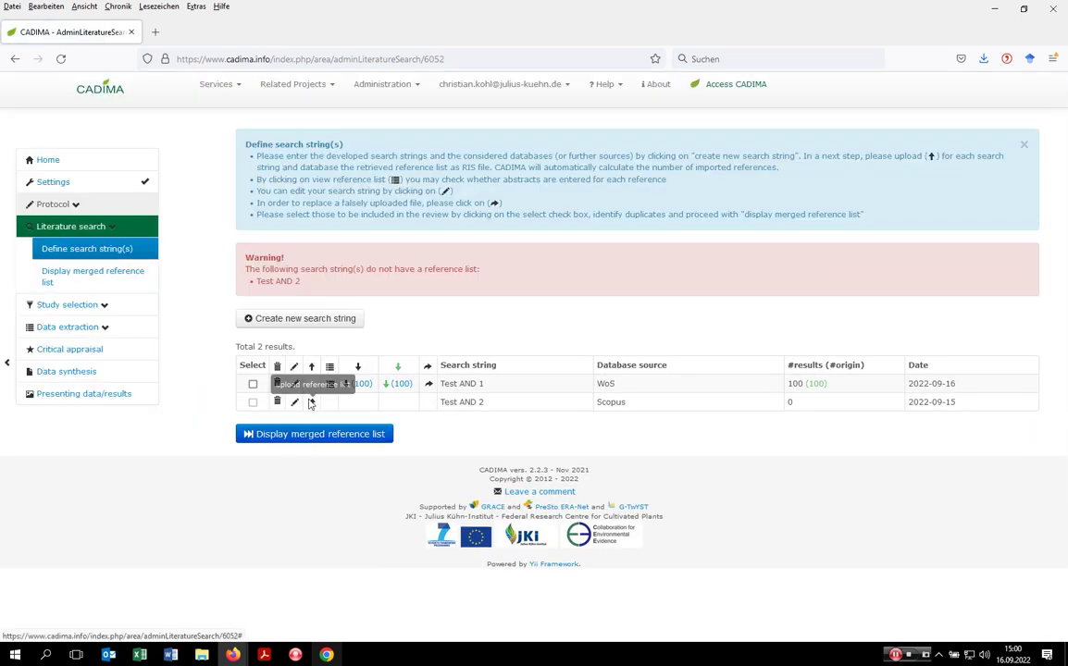
Upload and import Training_2.txt for Test AND 2, adding 3 references
click(312, 402)
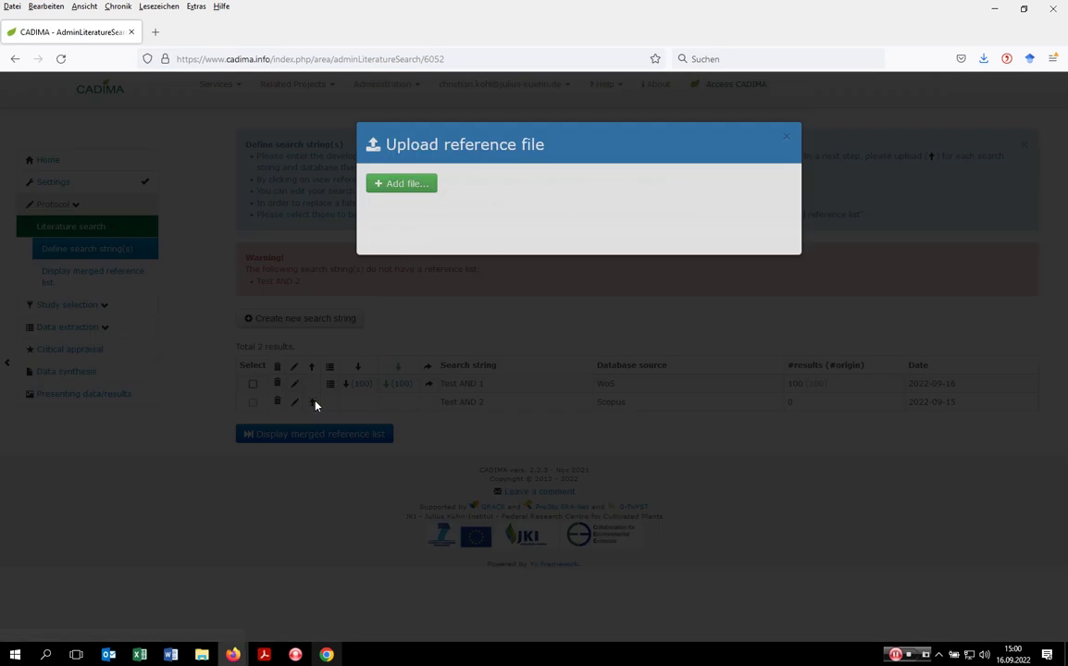
click(411, 190)
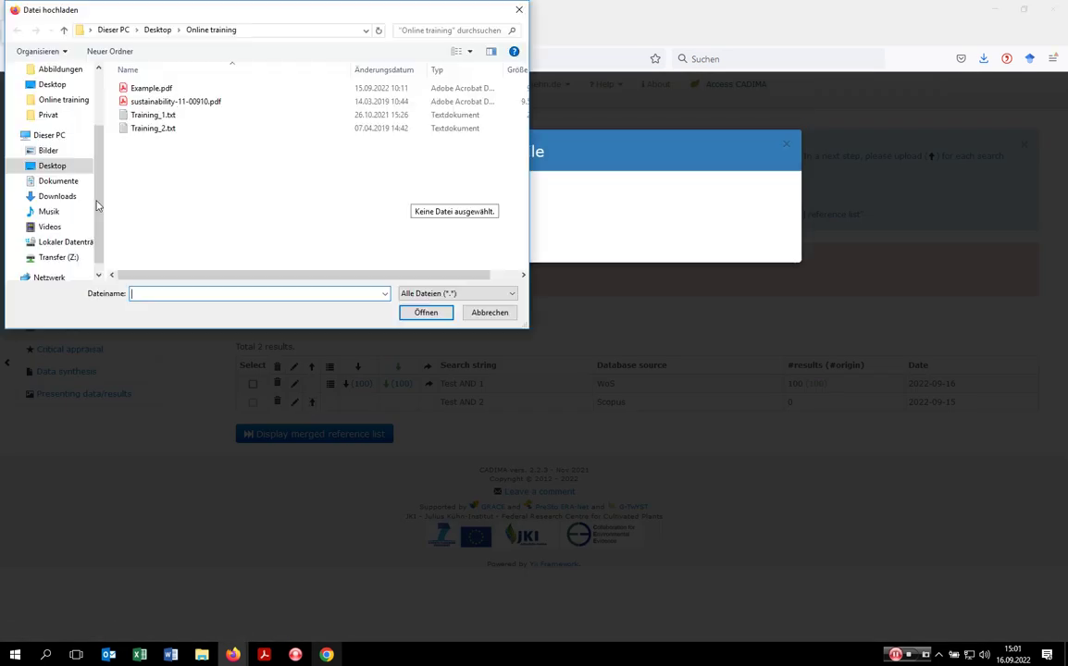
click(153, 128)
click(414, 312)
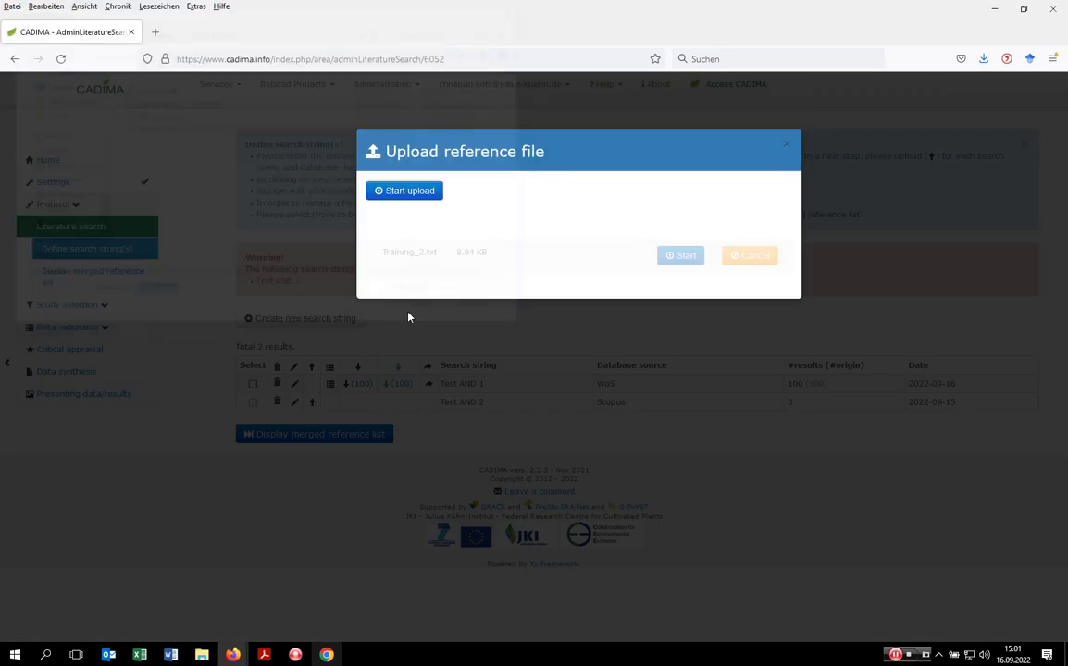
click(676, 259)
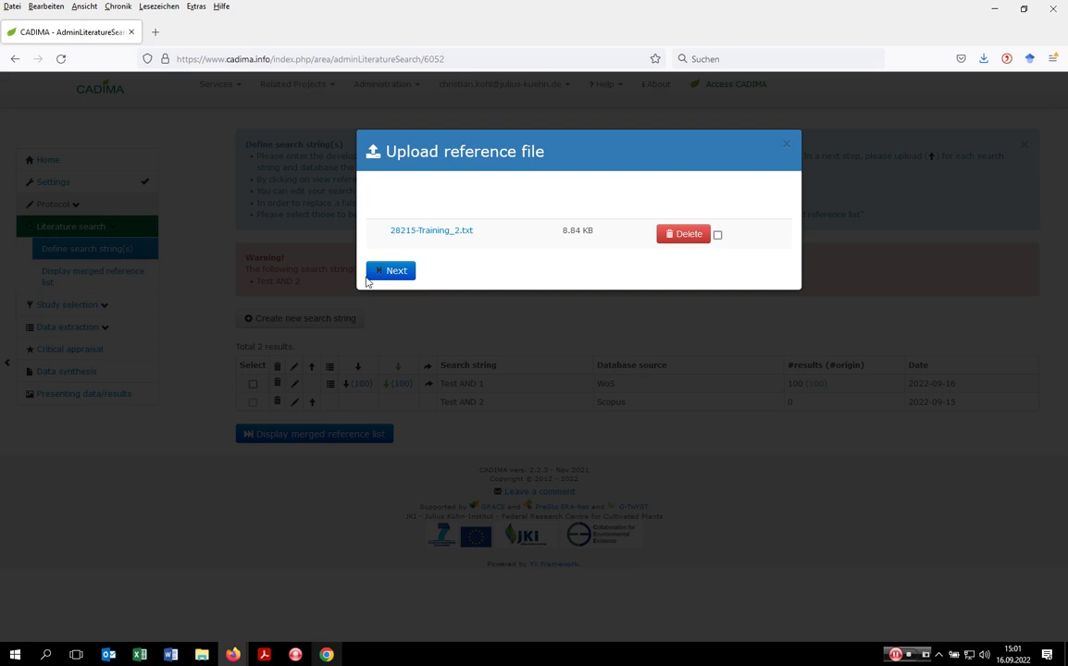
click(384, 274)
click(392, 256)
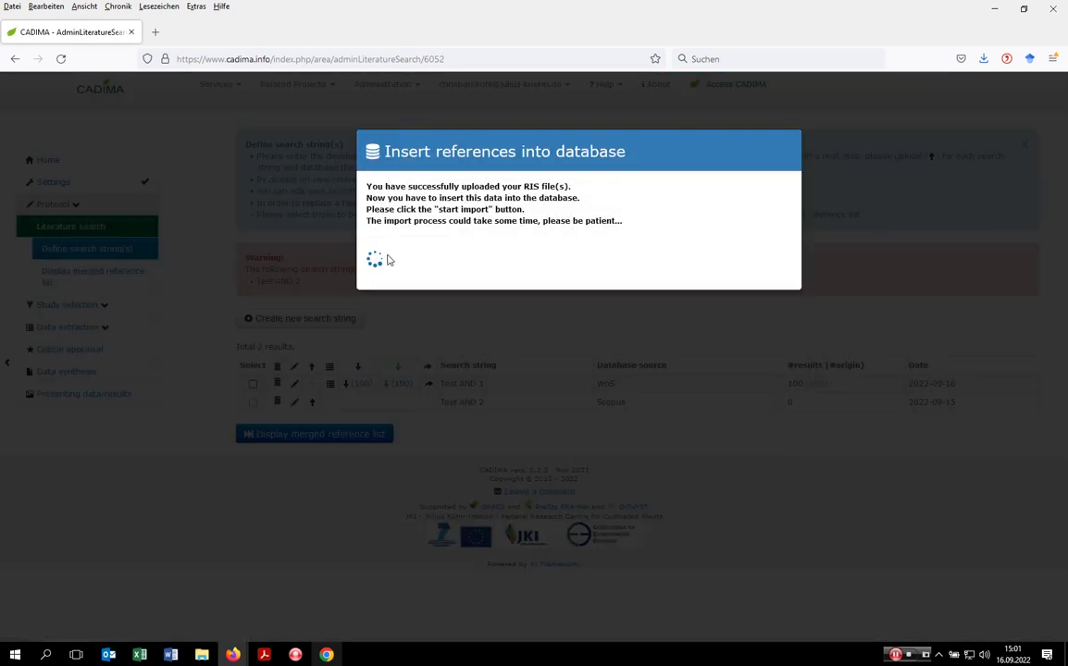
click(391, 255)
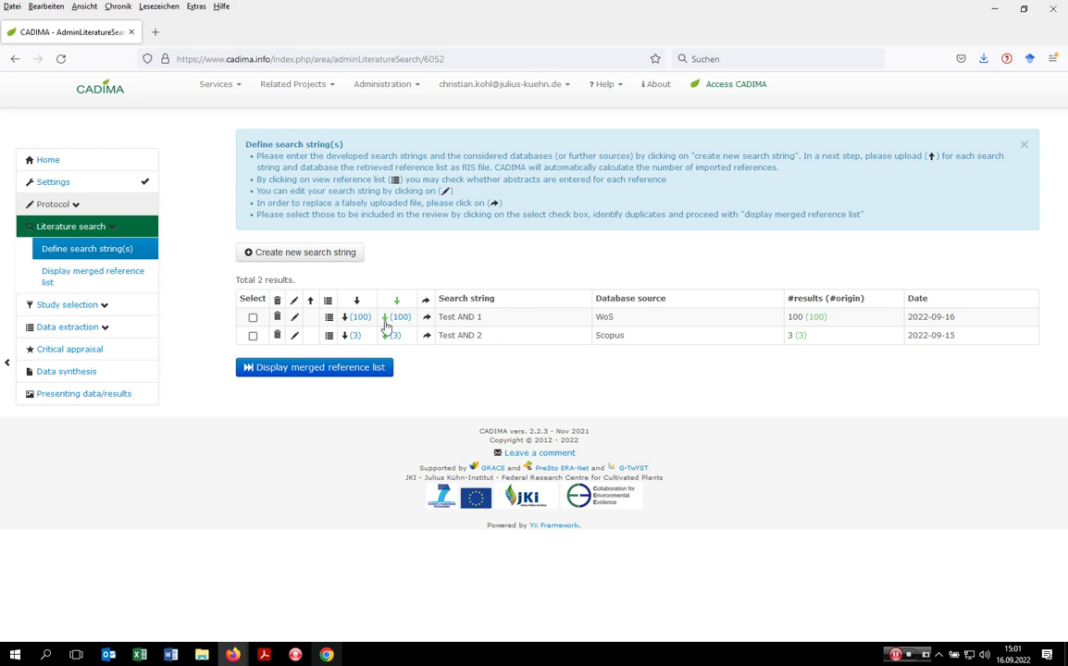
Select both Test AND 1 and Test AND 2 search strings and run the duplicate script
click(253, 318)
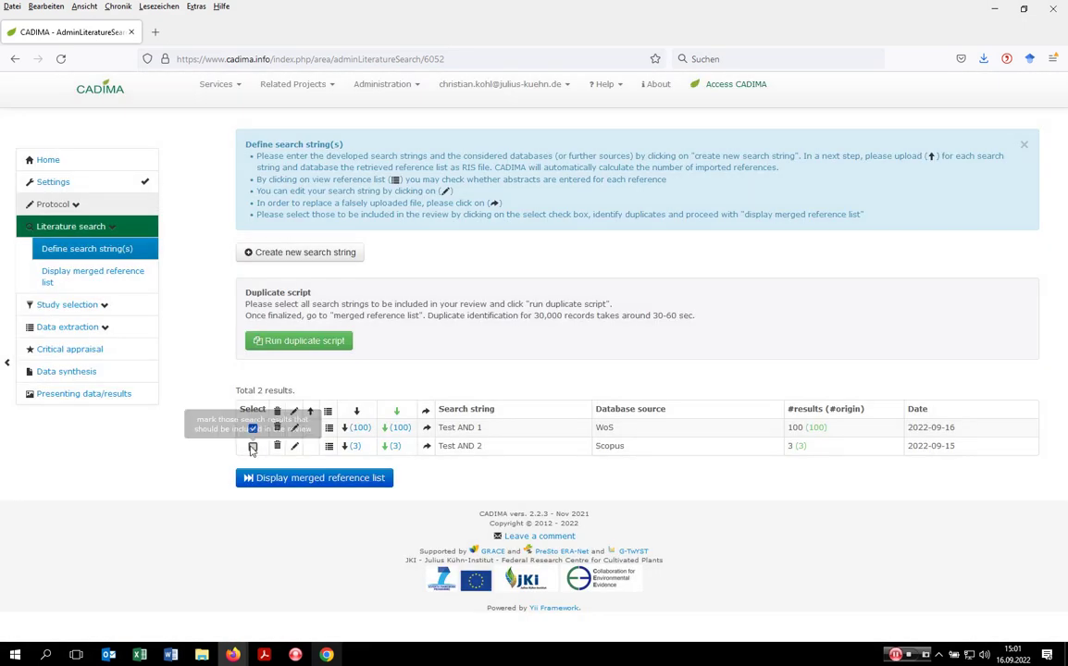
click(252, 448)
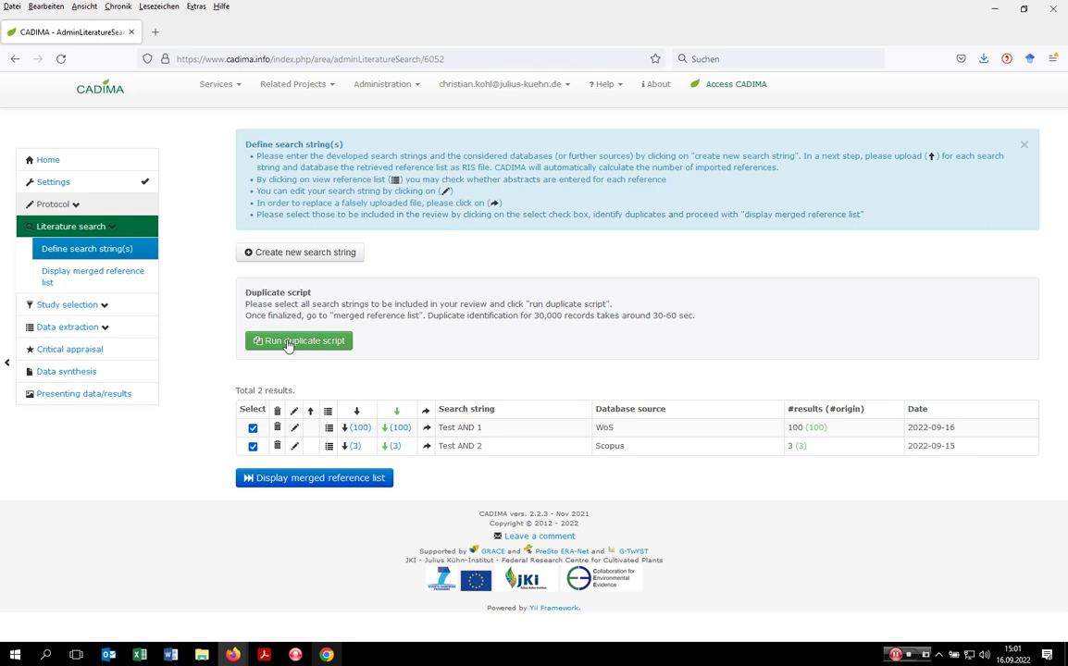
click(288, 343)
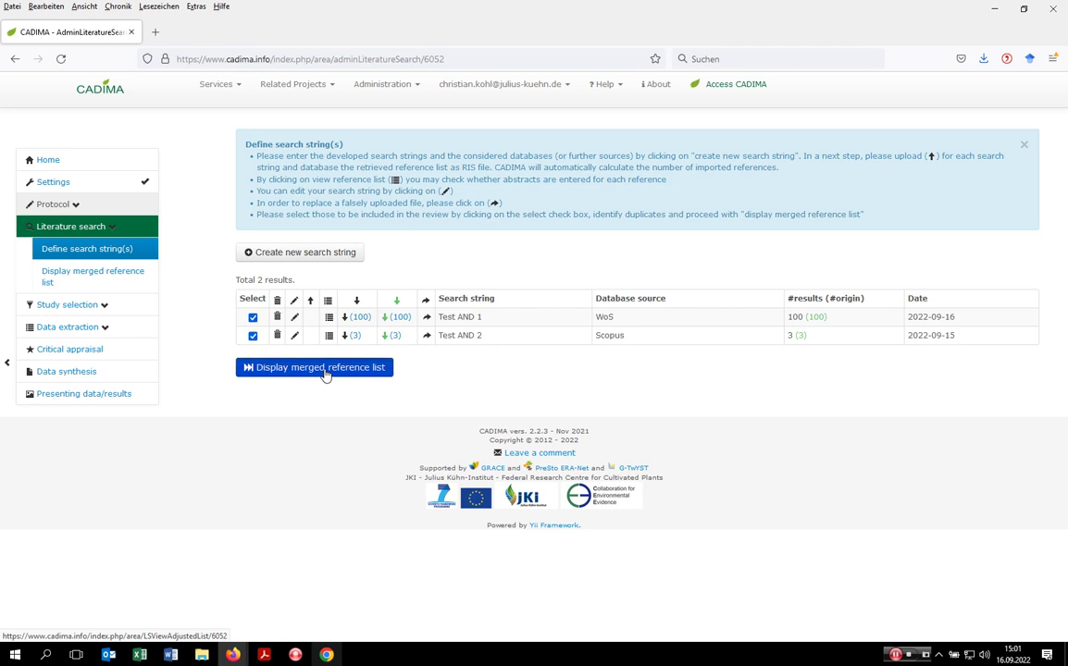
click(324, 370)
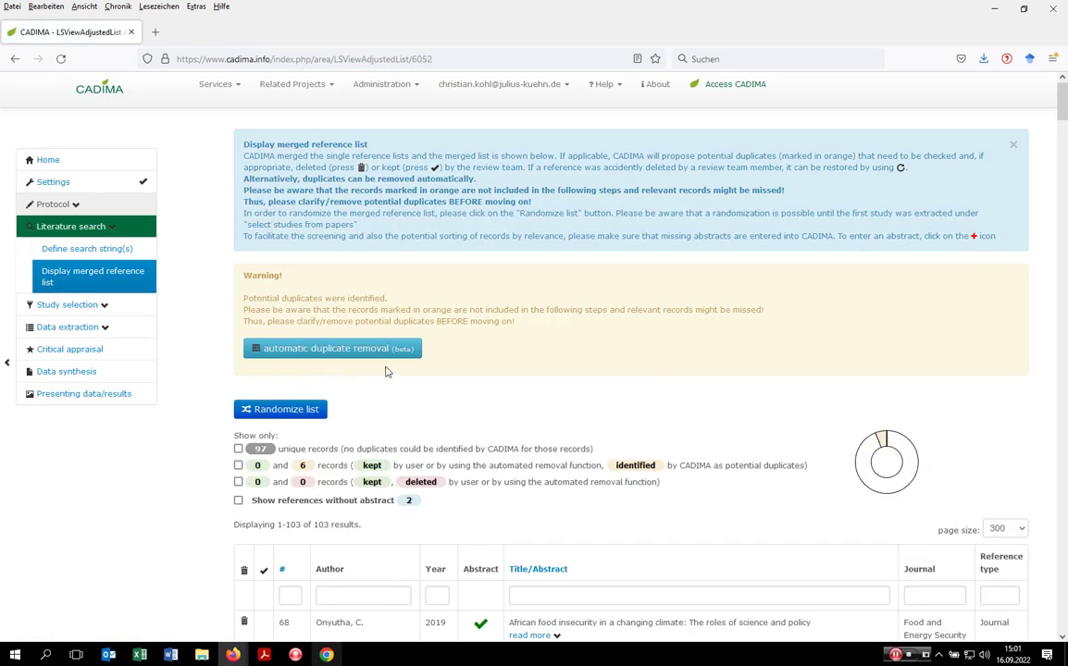
scroll(386, 372, down, 1)
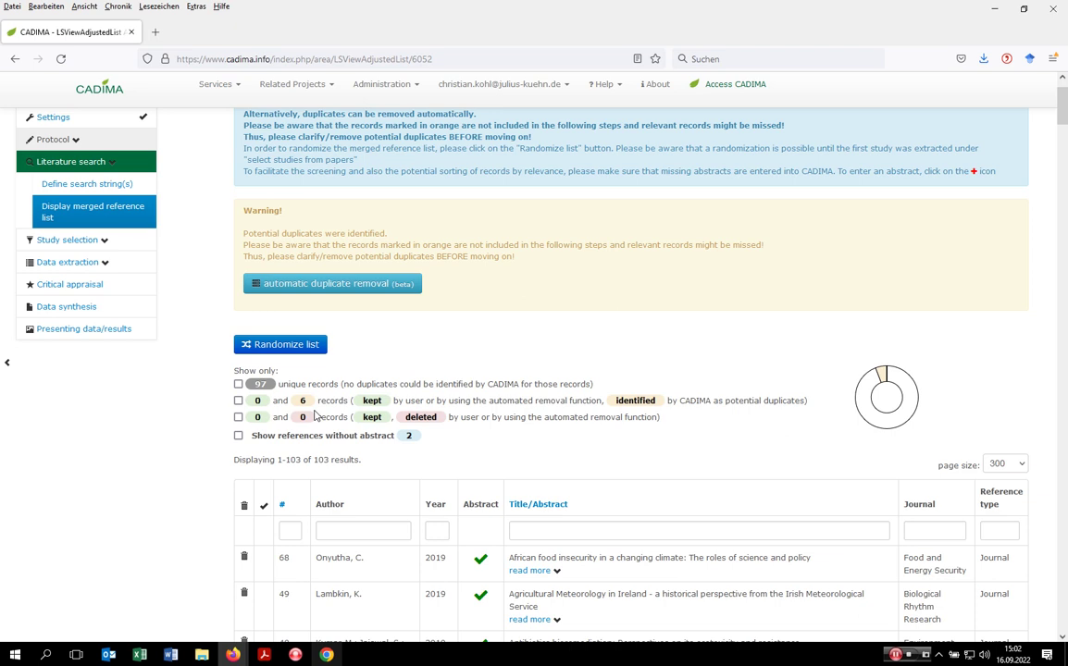
click(238, 400)
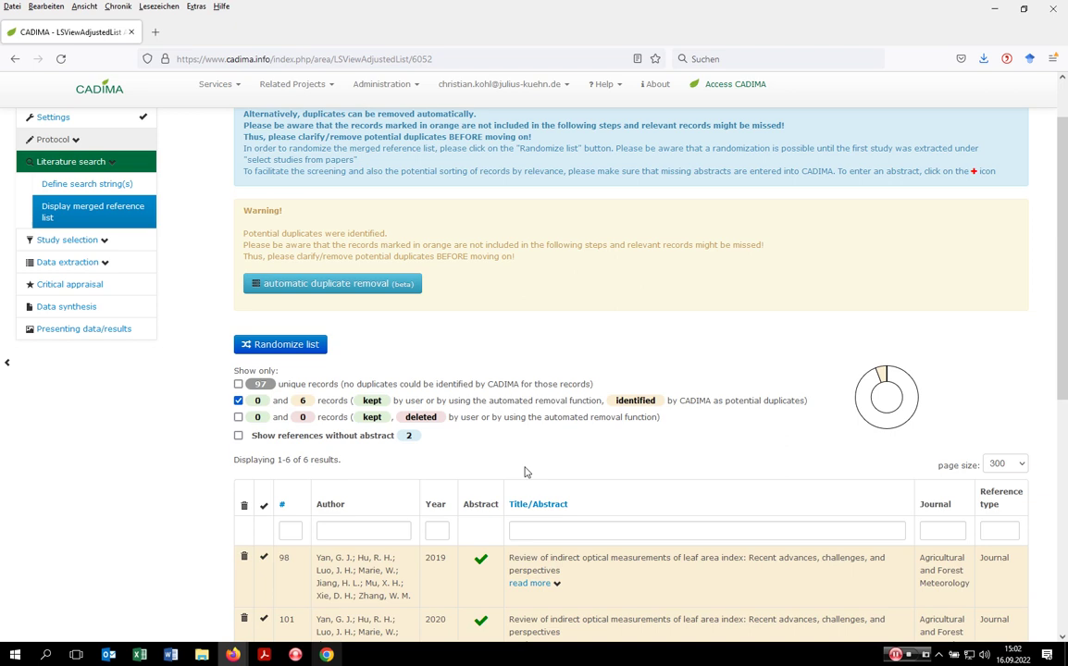
scroll(527, 472, down, 5)
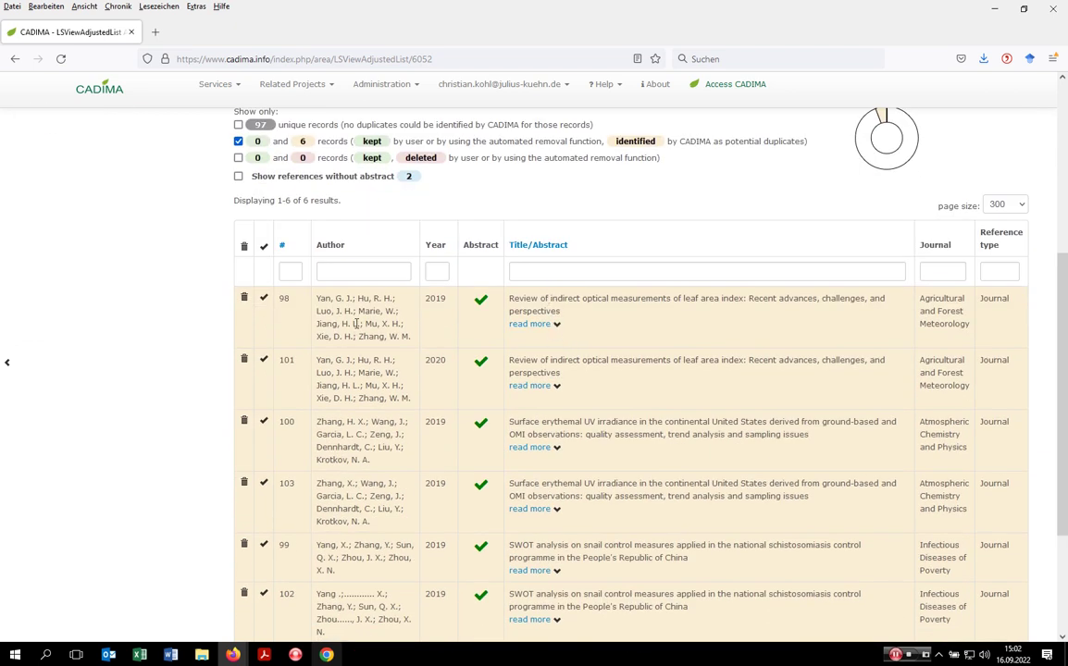
click(536, 324)
scroll(541, 333, down, 1)
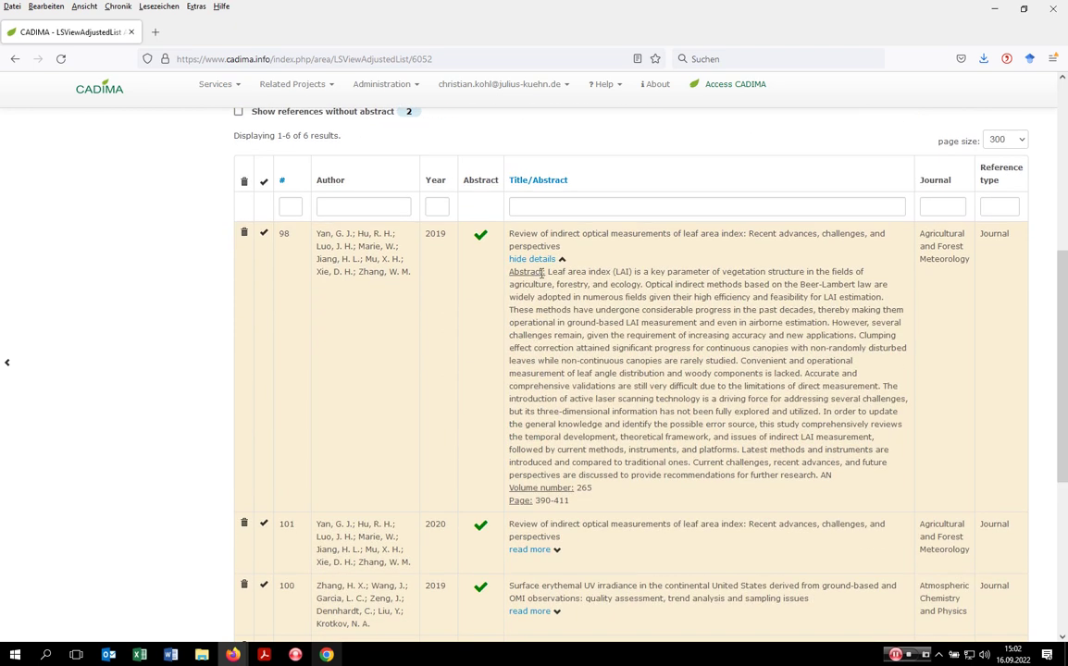
click(531, 550)
scroll(565, 564, down, 3)
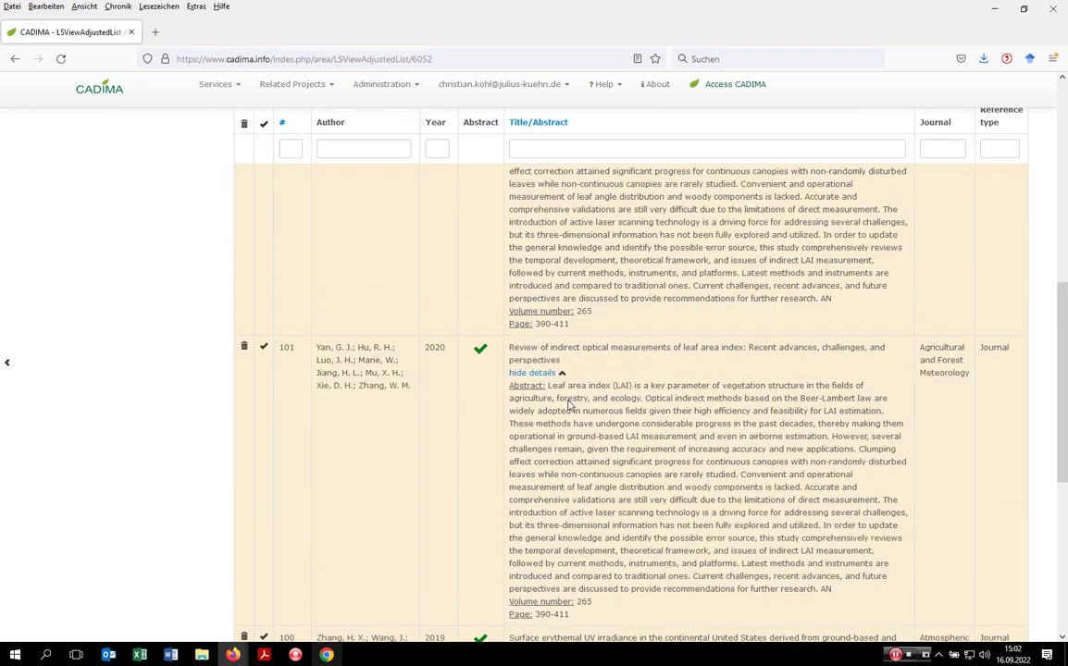
scroll(593, 581, up, 3)
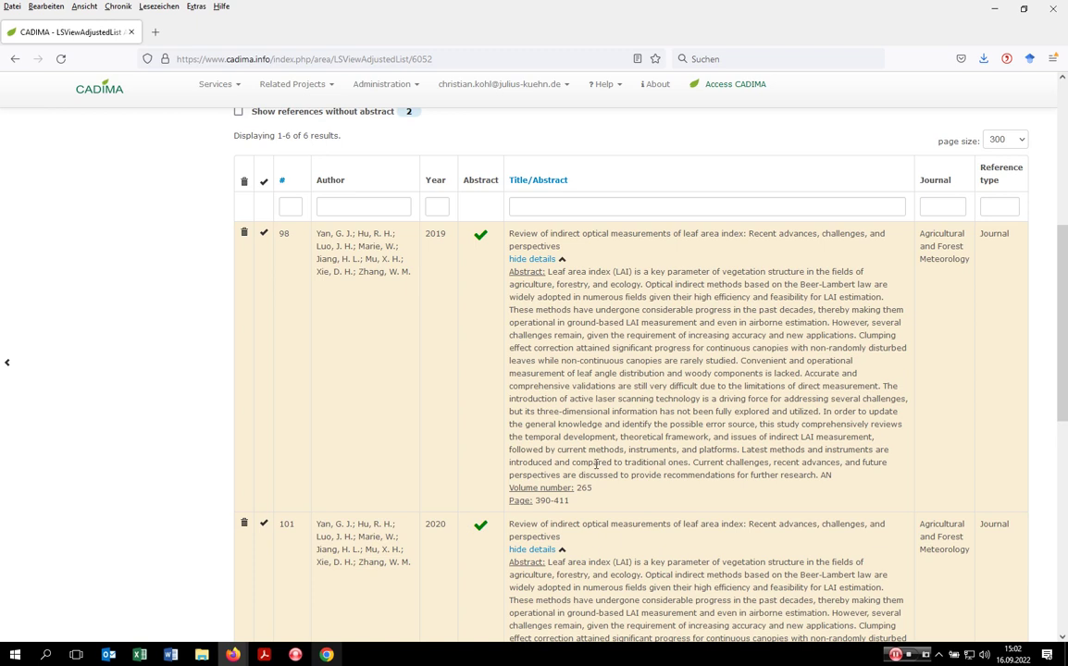
scroll(597, 464, up, 3)
scroll(523, 494, down, 3)
scroll(515, 358, down, 2)
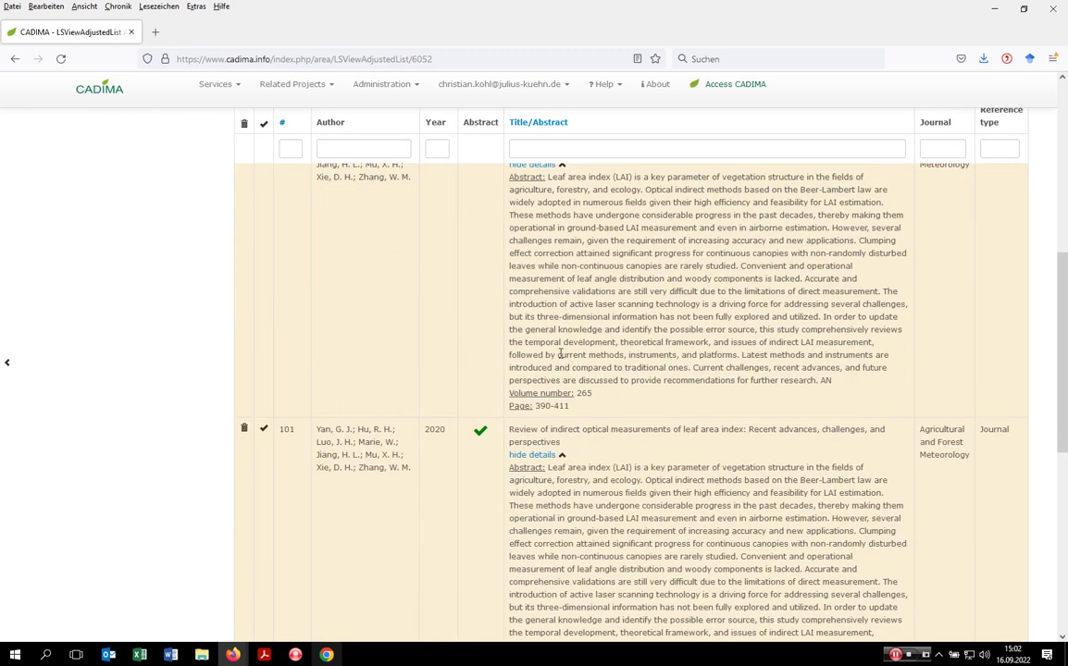
scroll(537, 342, up, 2)
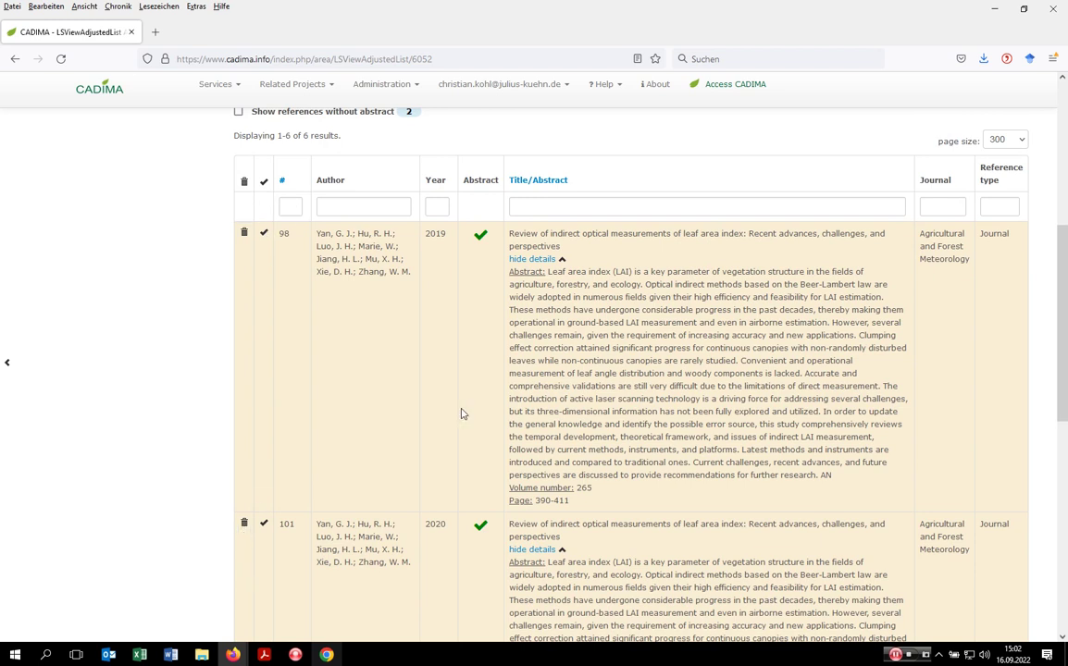
scroll(462, 416, up, 1)
scroll(461, 416, up, 3)
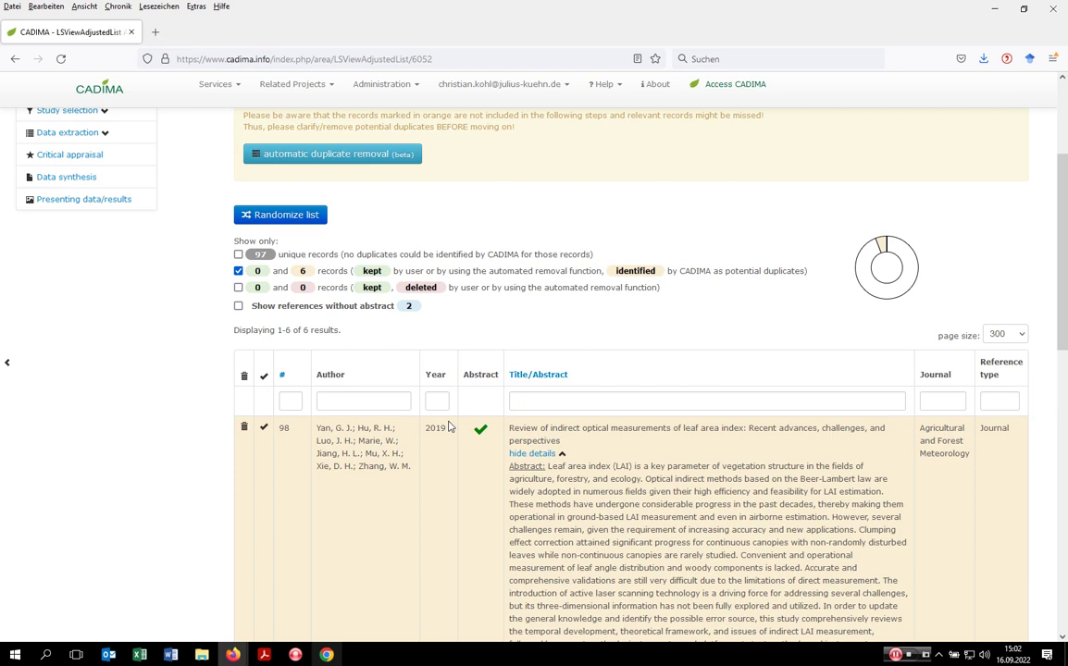
scroll(449, 426, up, 2)
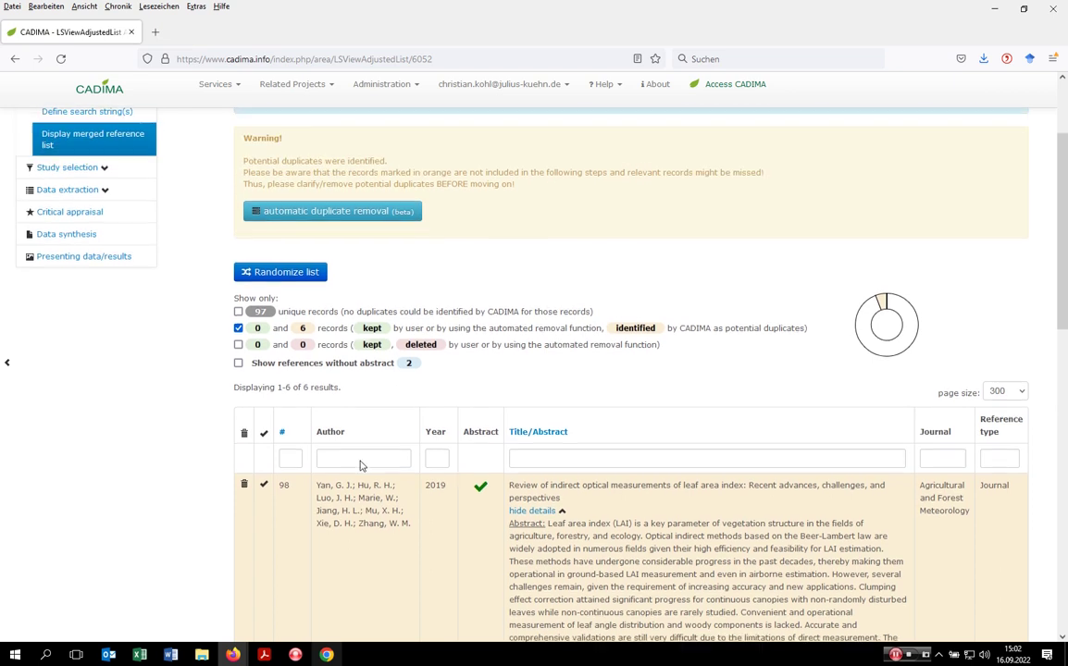
click(238, 335)
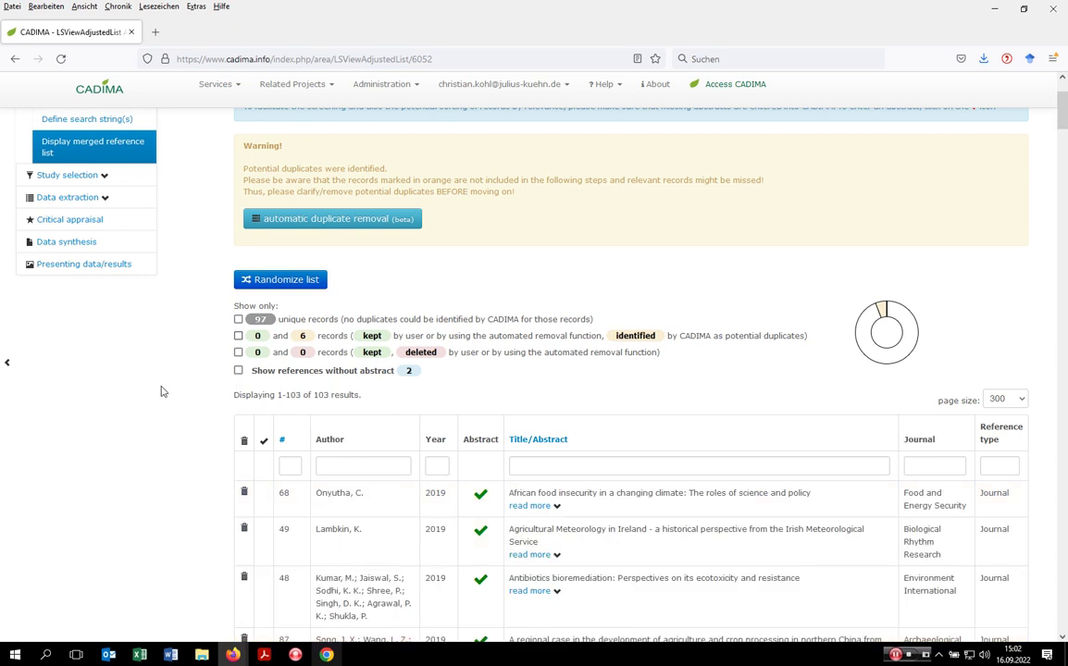
scroll(121, 397, up, 2)
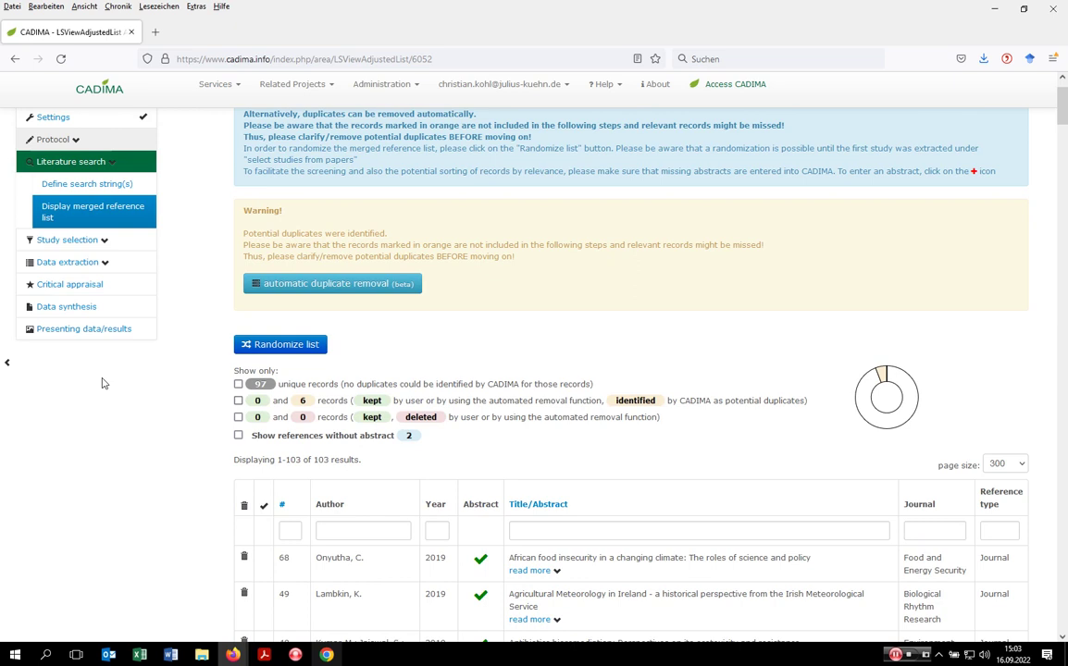
Run automatic duplicate removal with Year and Author criteria unticked, matching on title and volume
click(372, 292)
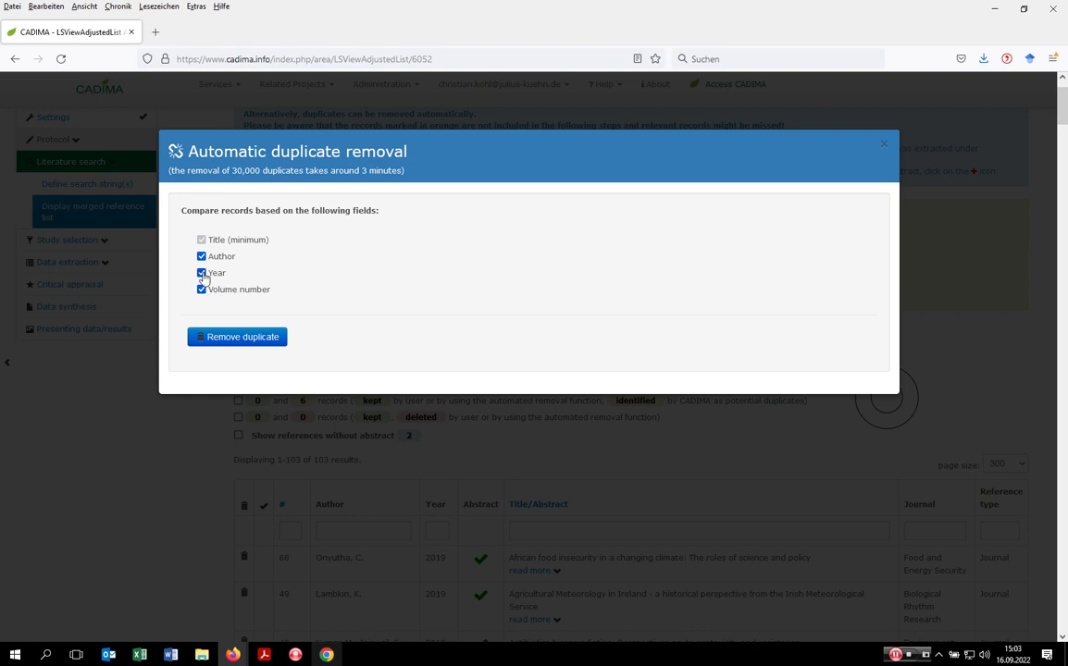
click(202, 274)
click(201, 257)
click(237, 338)
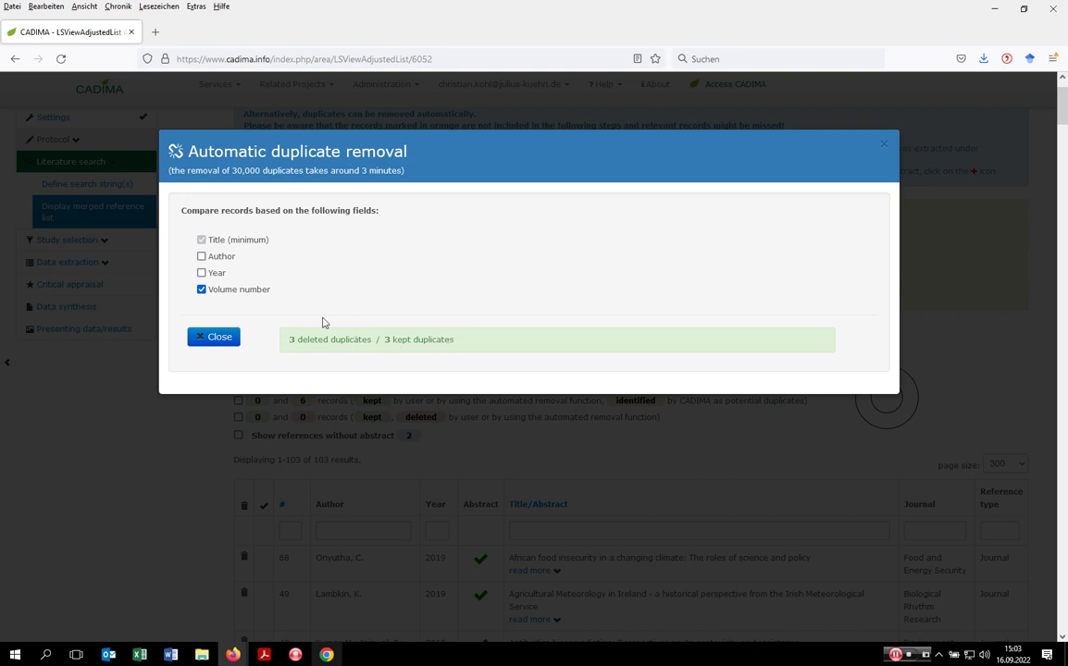
click(210, 339)
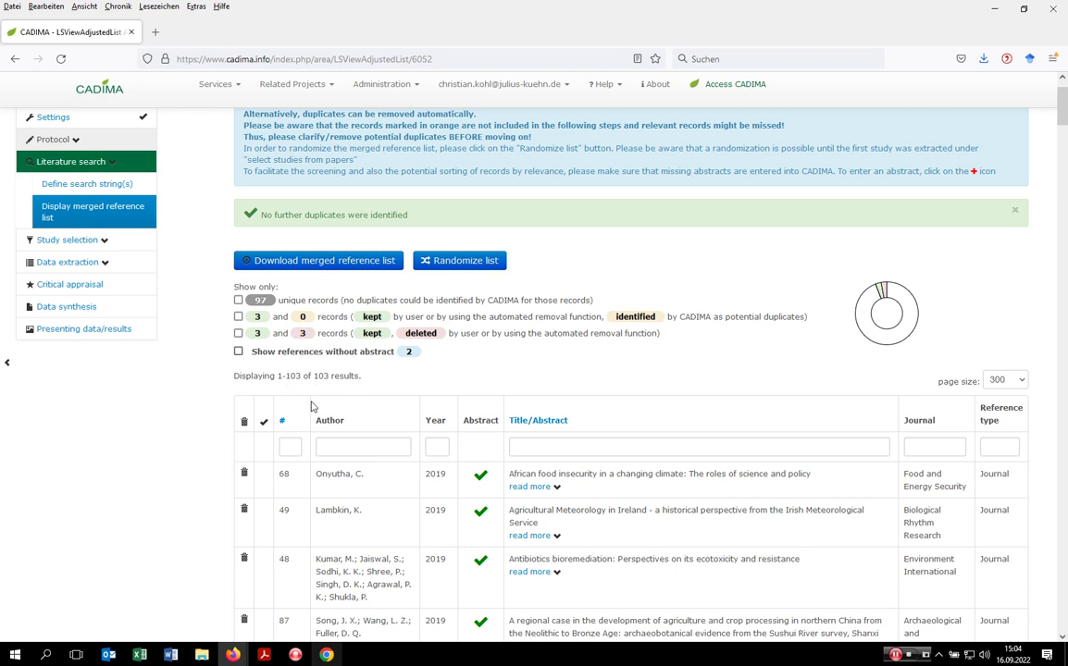
click(238, 352)
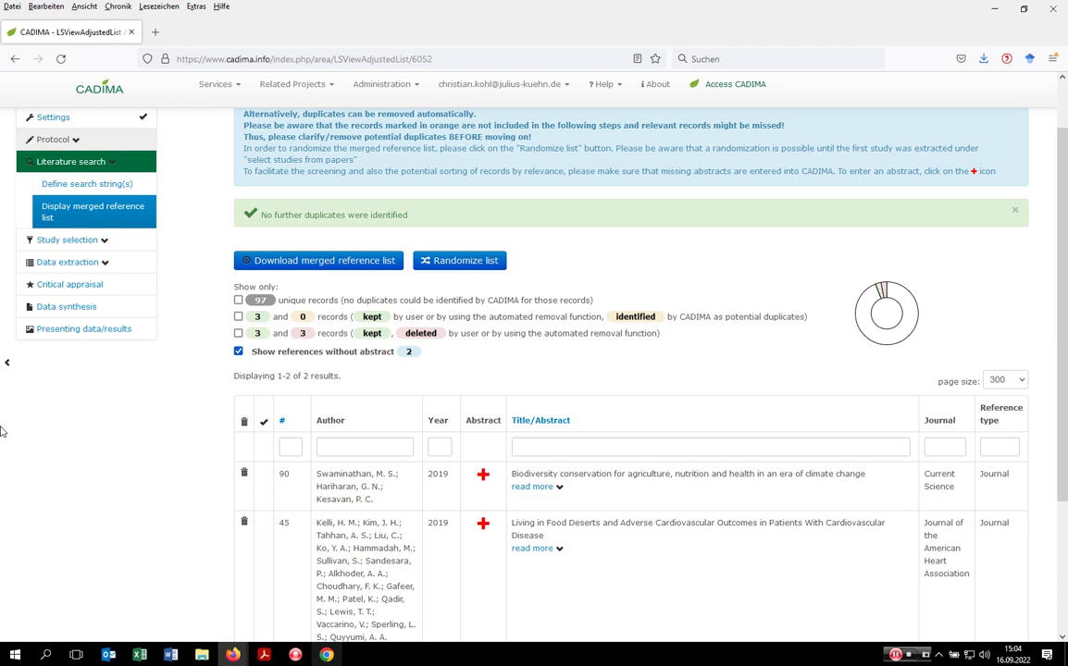
scroll(69, 453, down, 1)
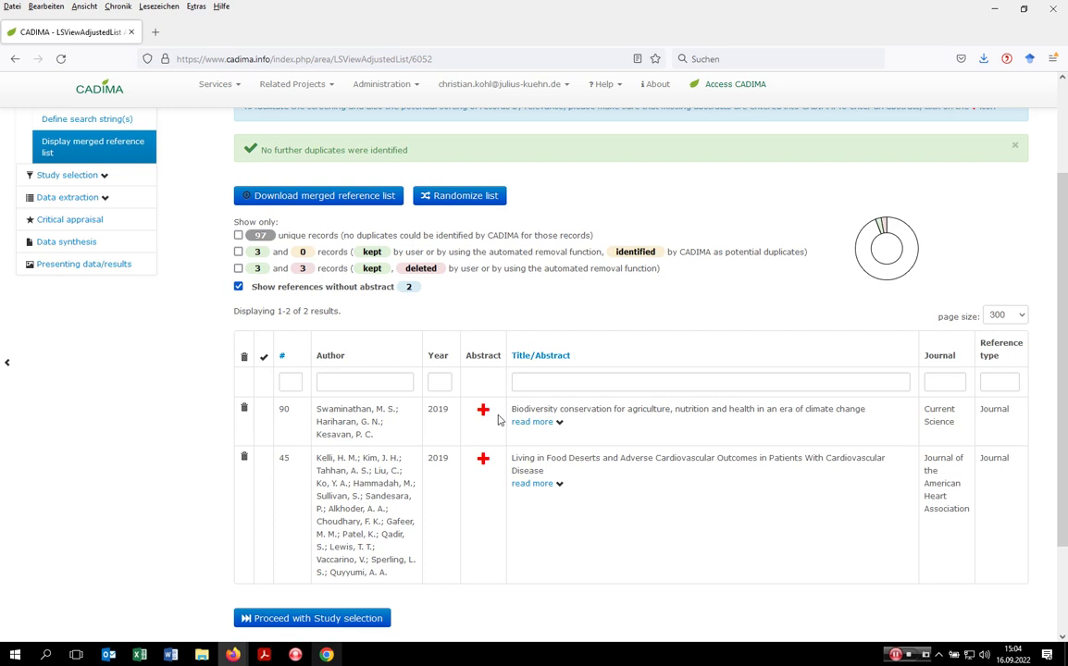
drag(513, 408, 867, 416)
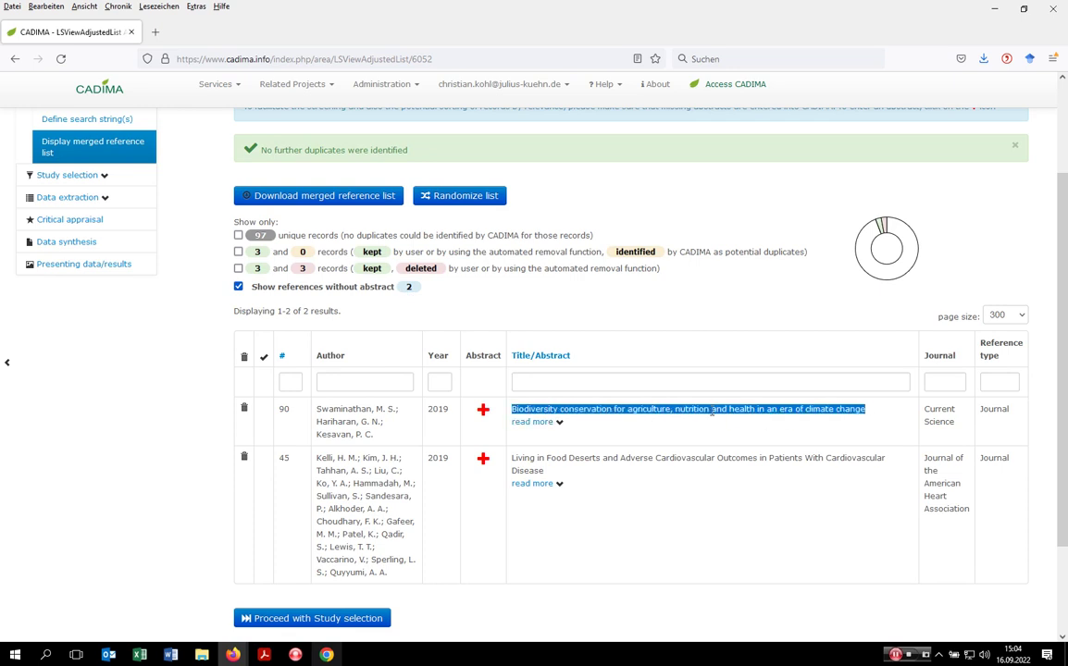
right_click(651, 414)
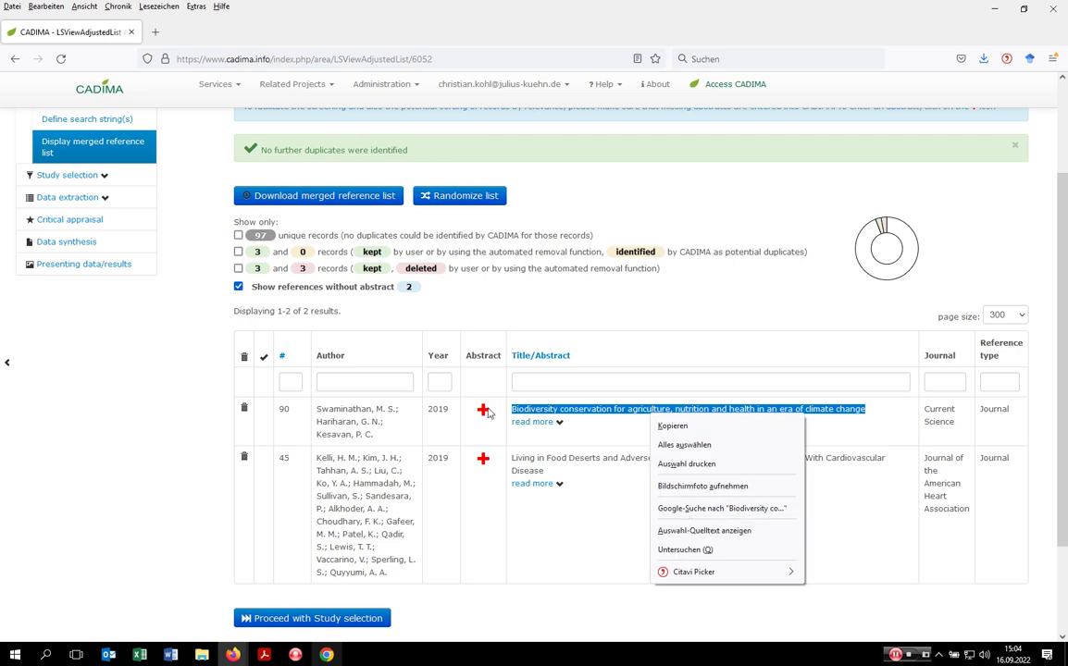
click(606, 340)
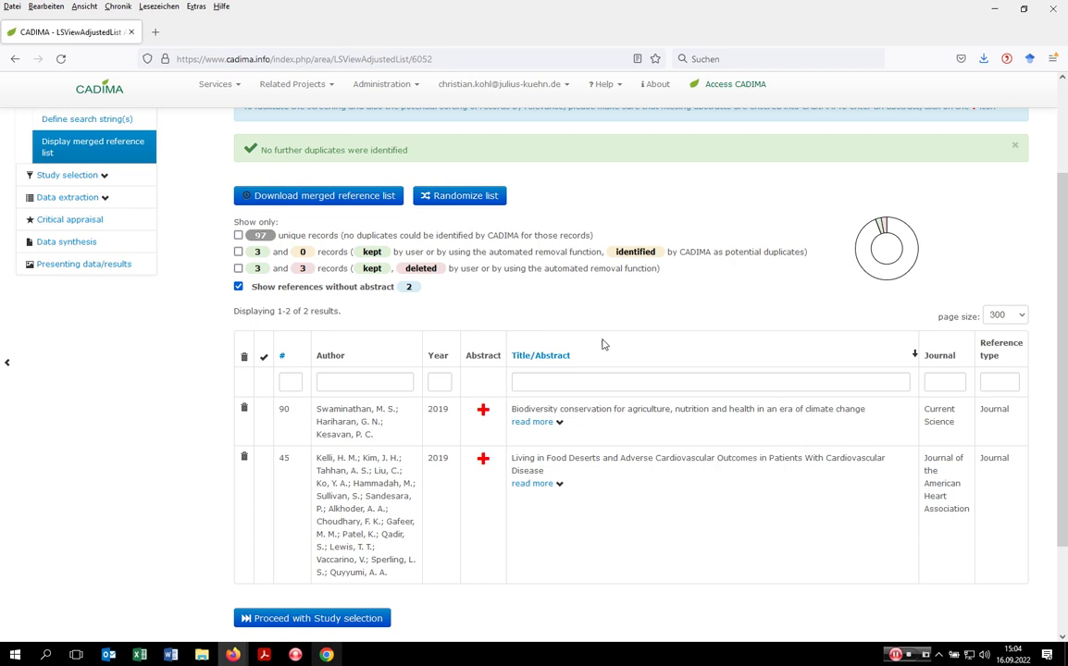
click(482, 409)
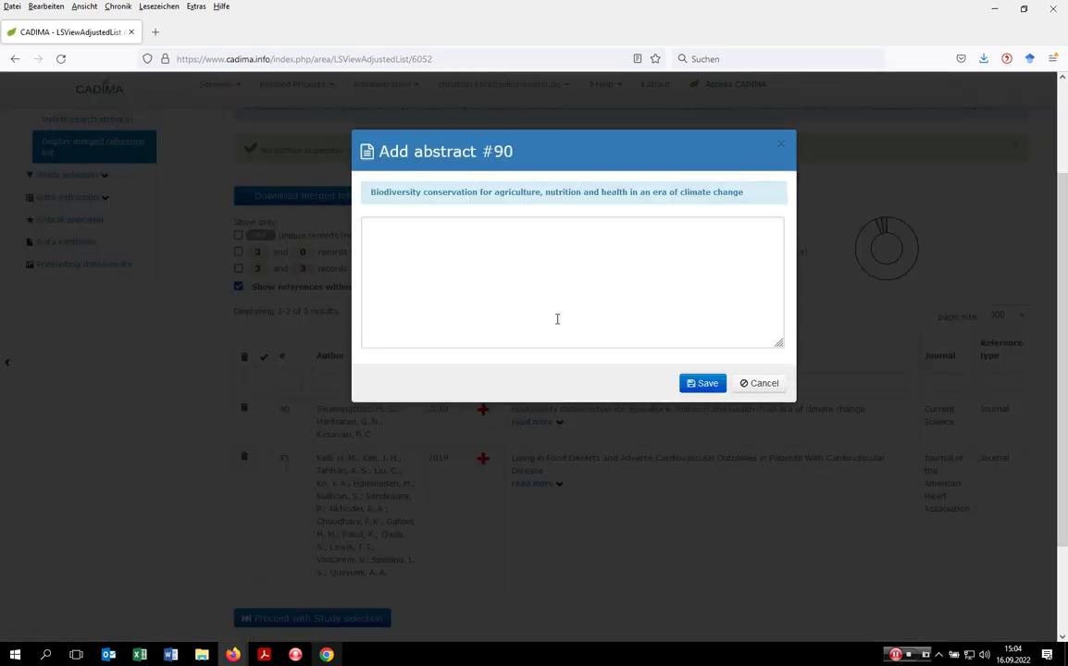
click(754, 383)
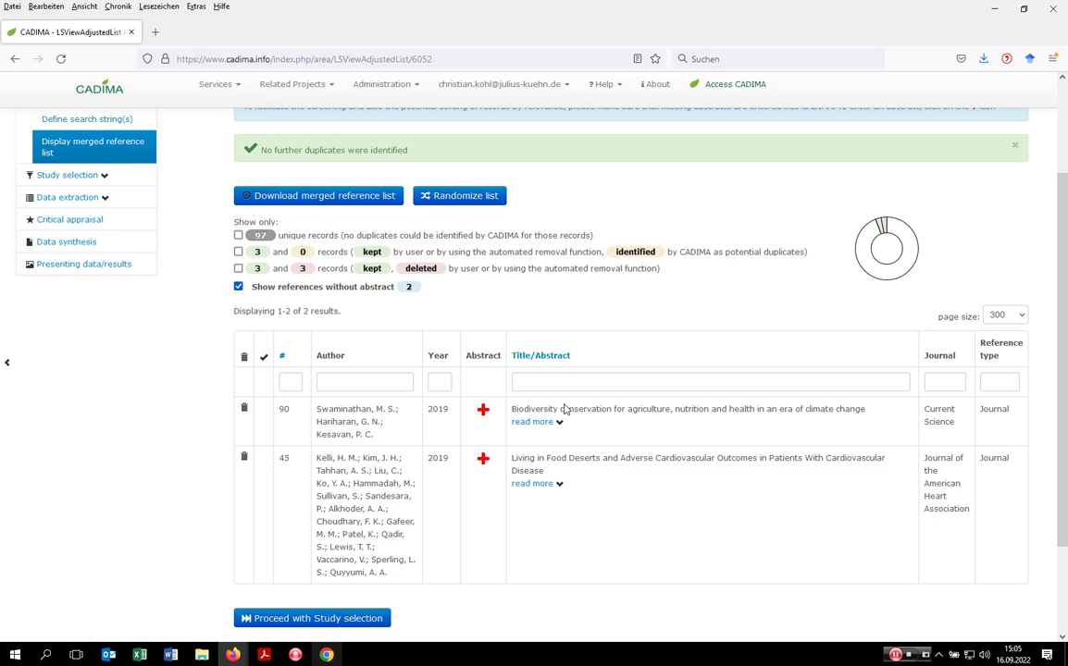
Turn off 'Show references without abstract' so all 103 references display again
click(239, 287)
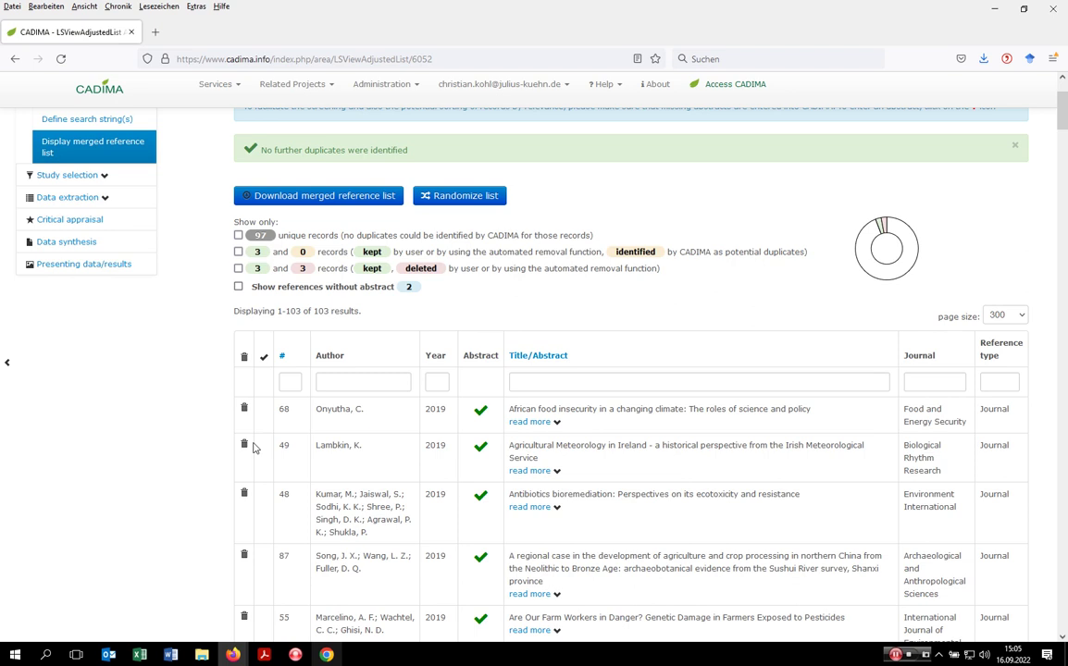
scroll(255, 448, up, 3)
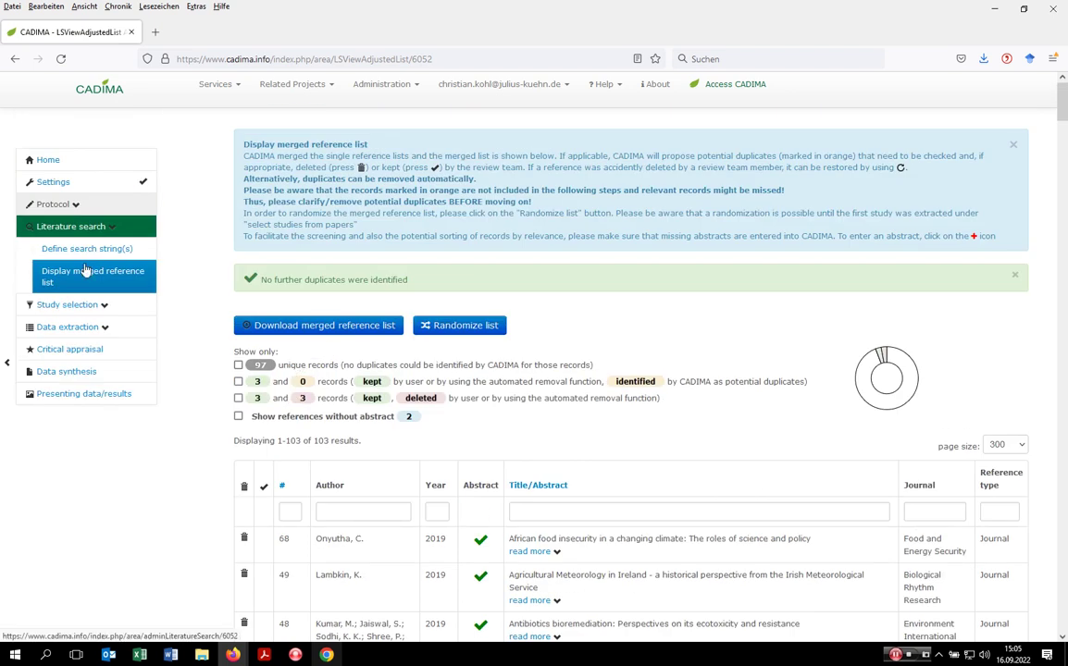
scroll(68, 381, down, 1)
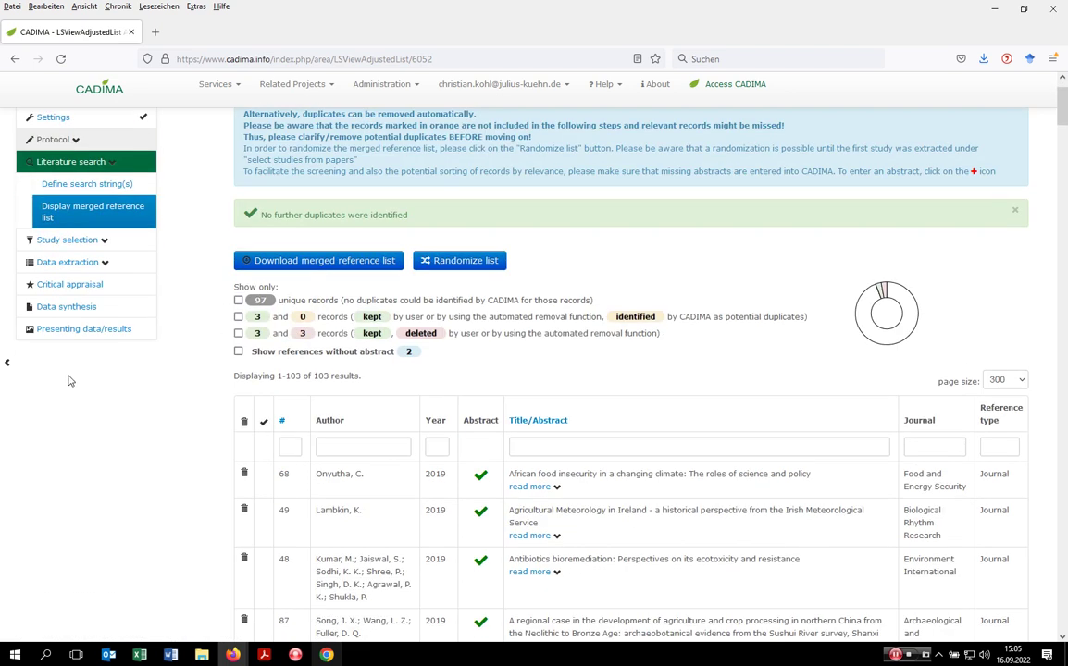
Randomize the reference list order, then sort the list by record number
click(484, 265)
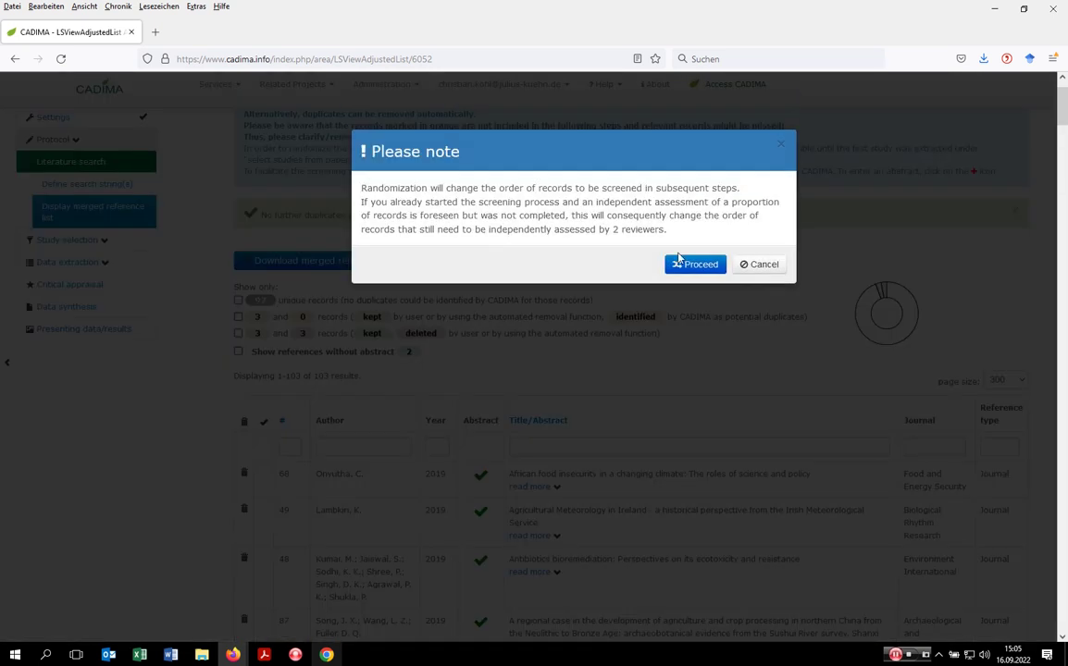
click(694, 265)
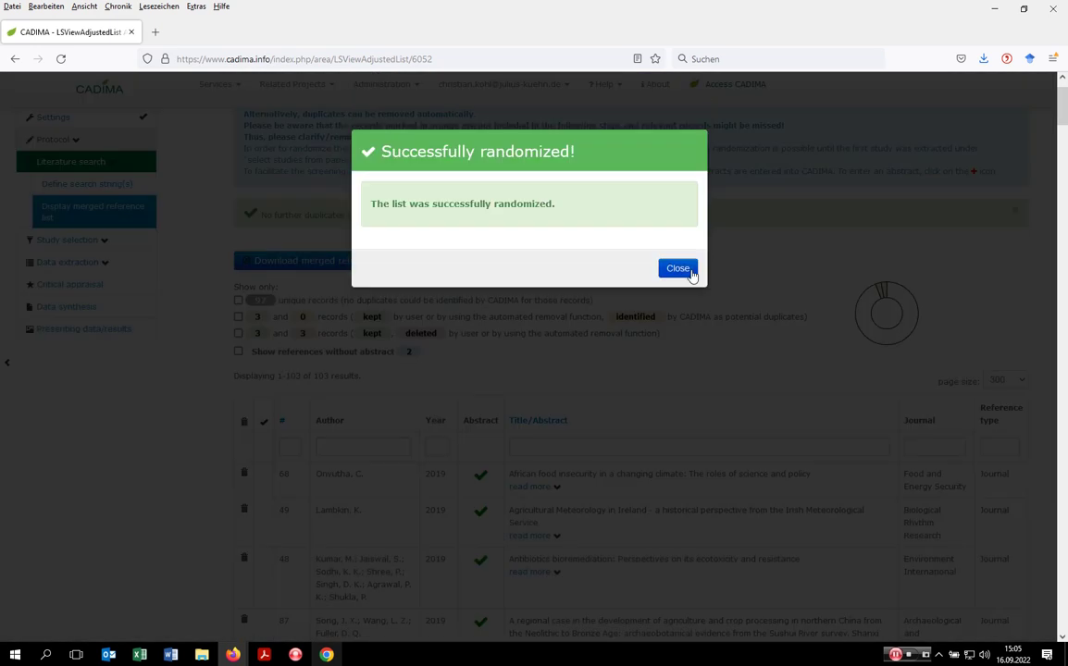
click(691, 273)
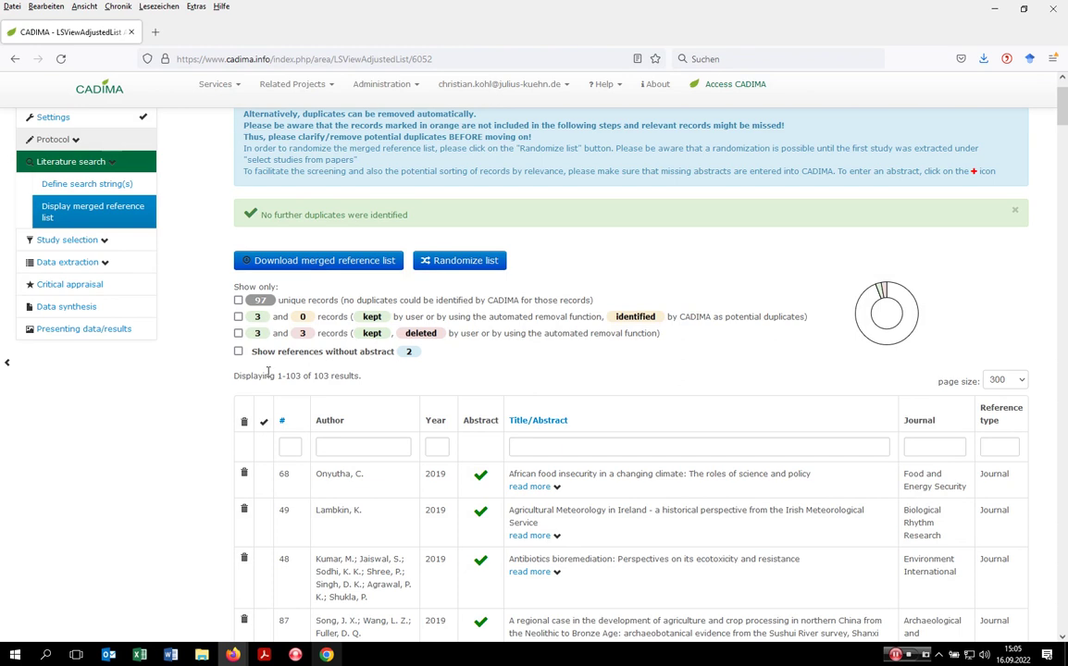
click(285, 419)
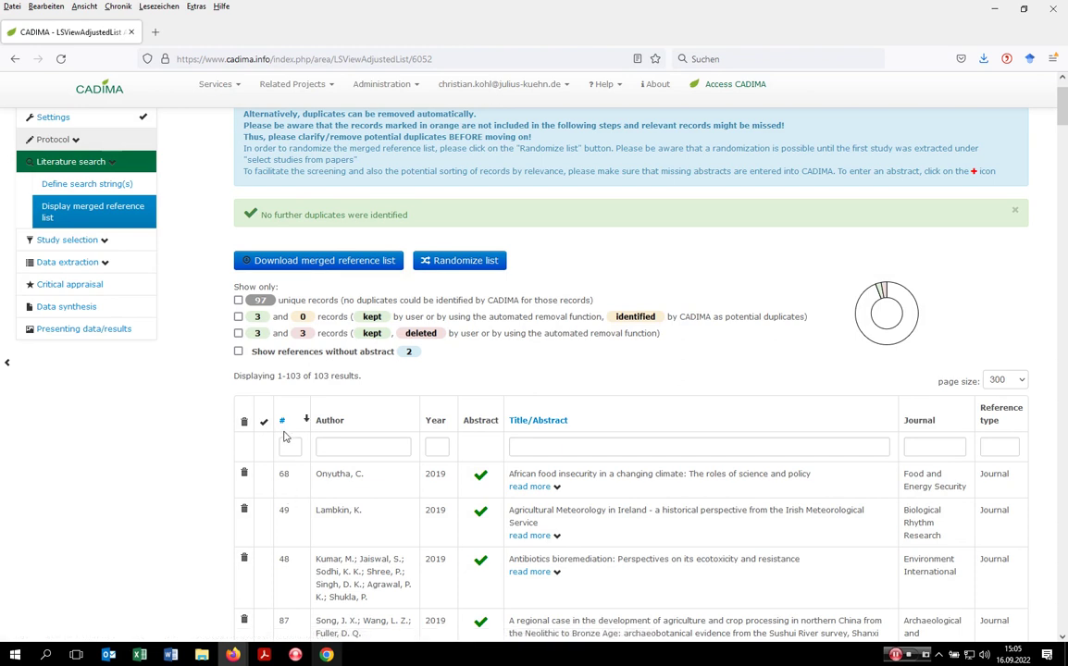